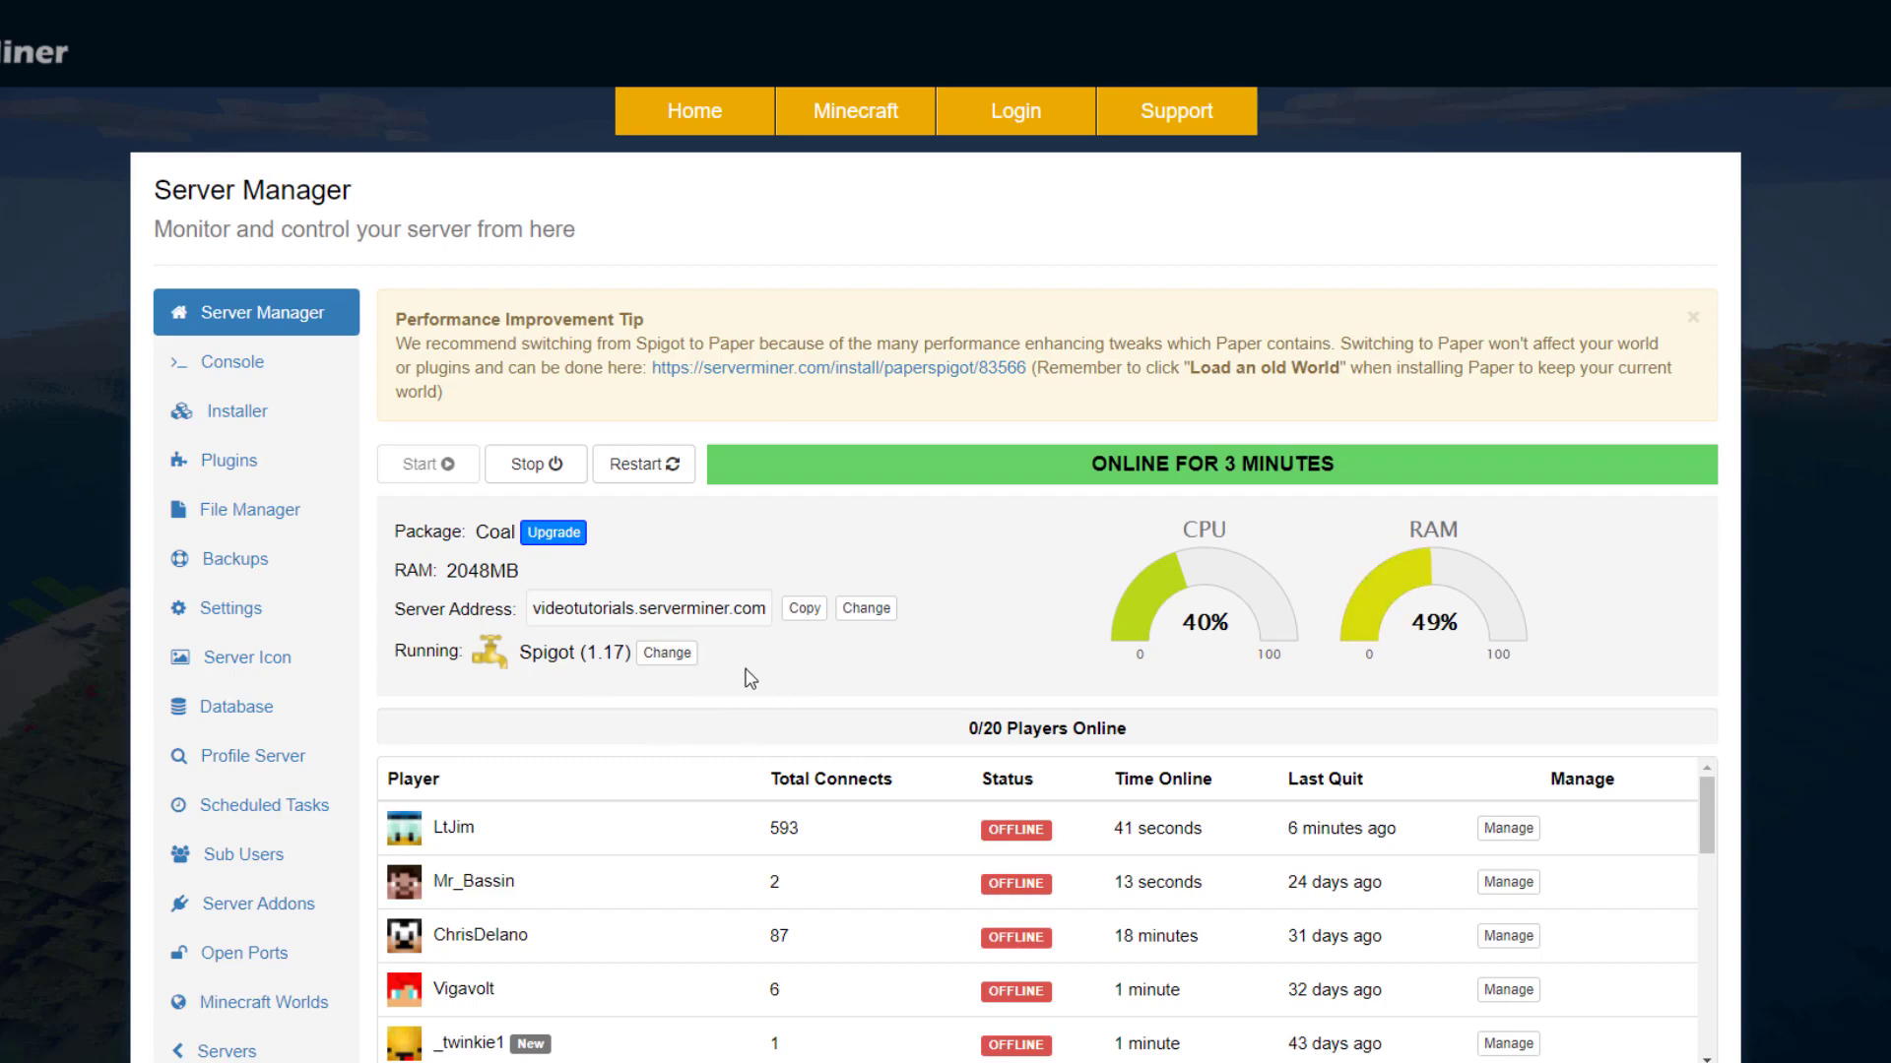
Open the server software installer and browse the Feed The Beast Modpacks category.
{"action": "left_click", "coordinate": [666, 652]}
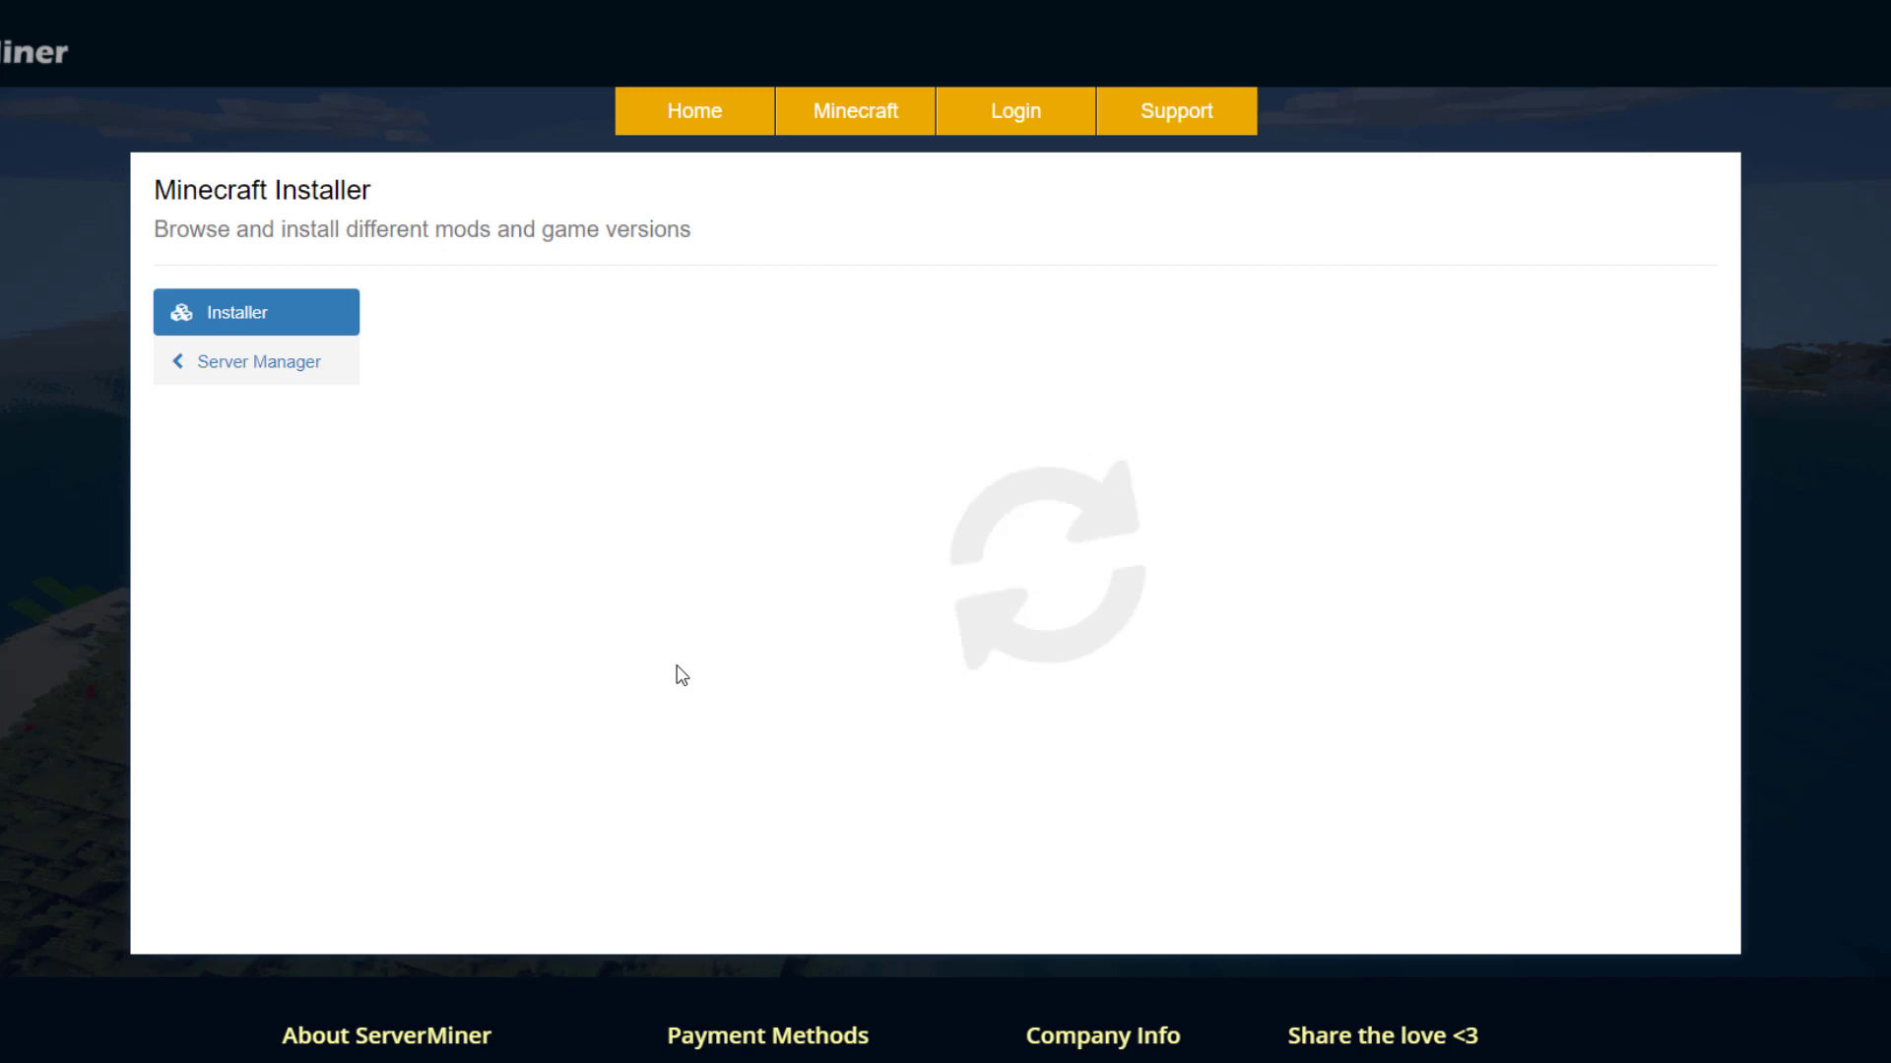
{"action": "scroll", "coordinate": [1103, 758], "scroll_direction": "down", "scroll_amount": 5}
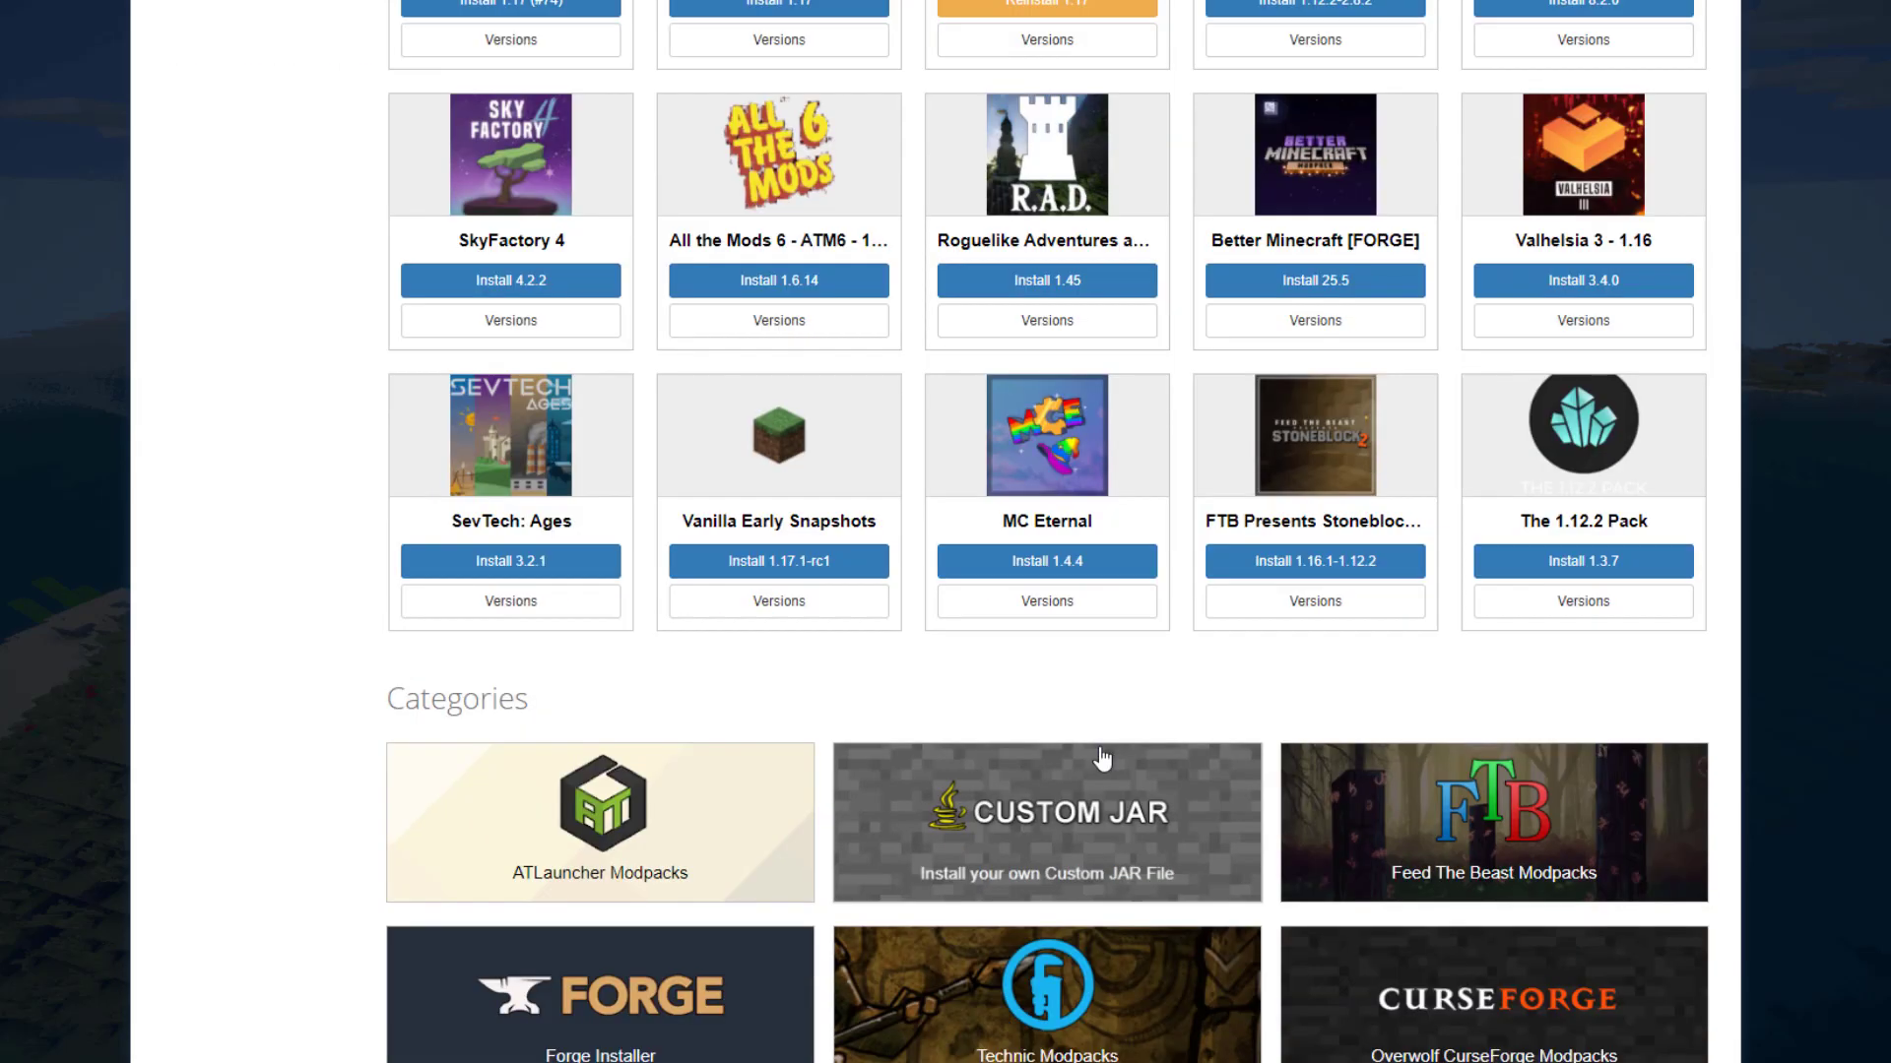
{"action": "scroll", "coordinate": [1102, 758], "scroll_direction": "down", "scroll_amount": 3}
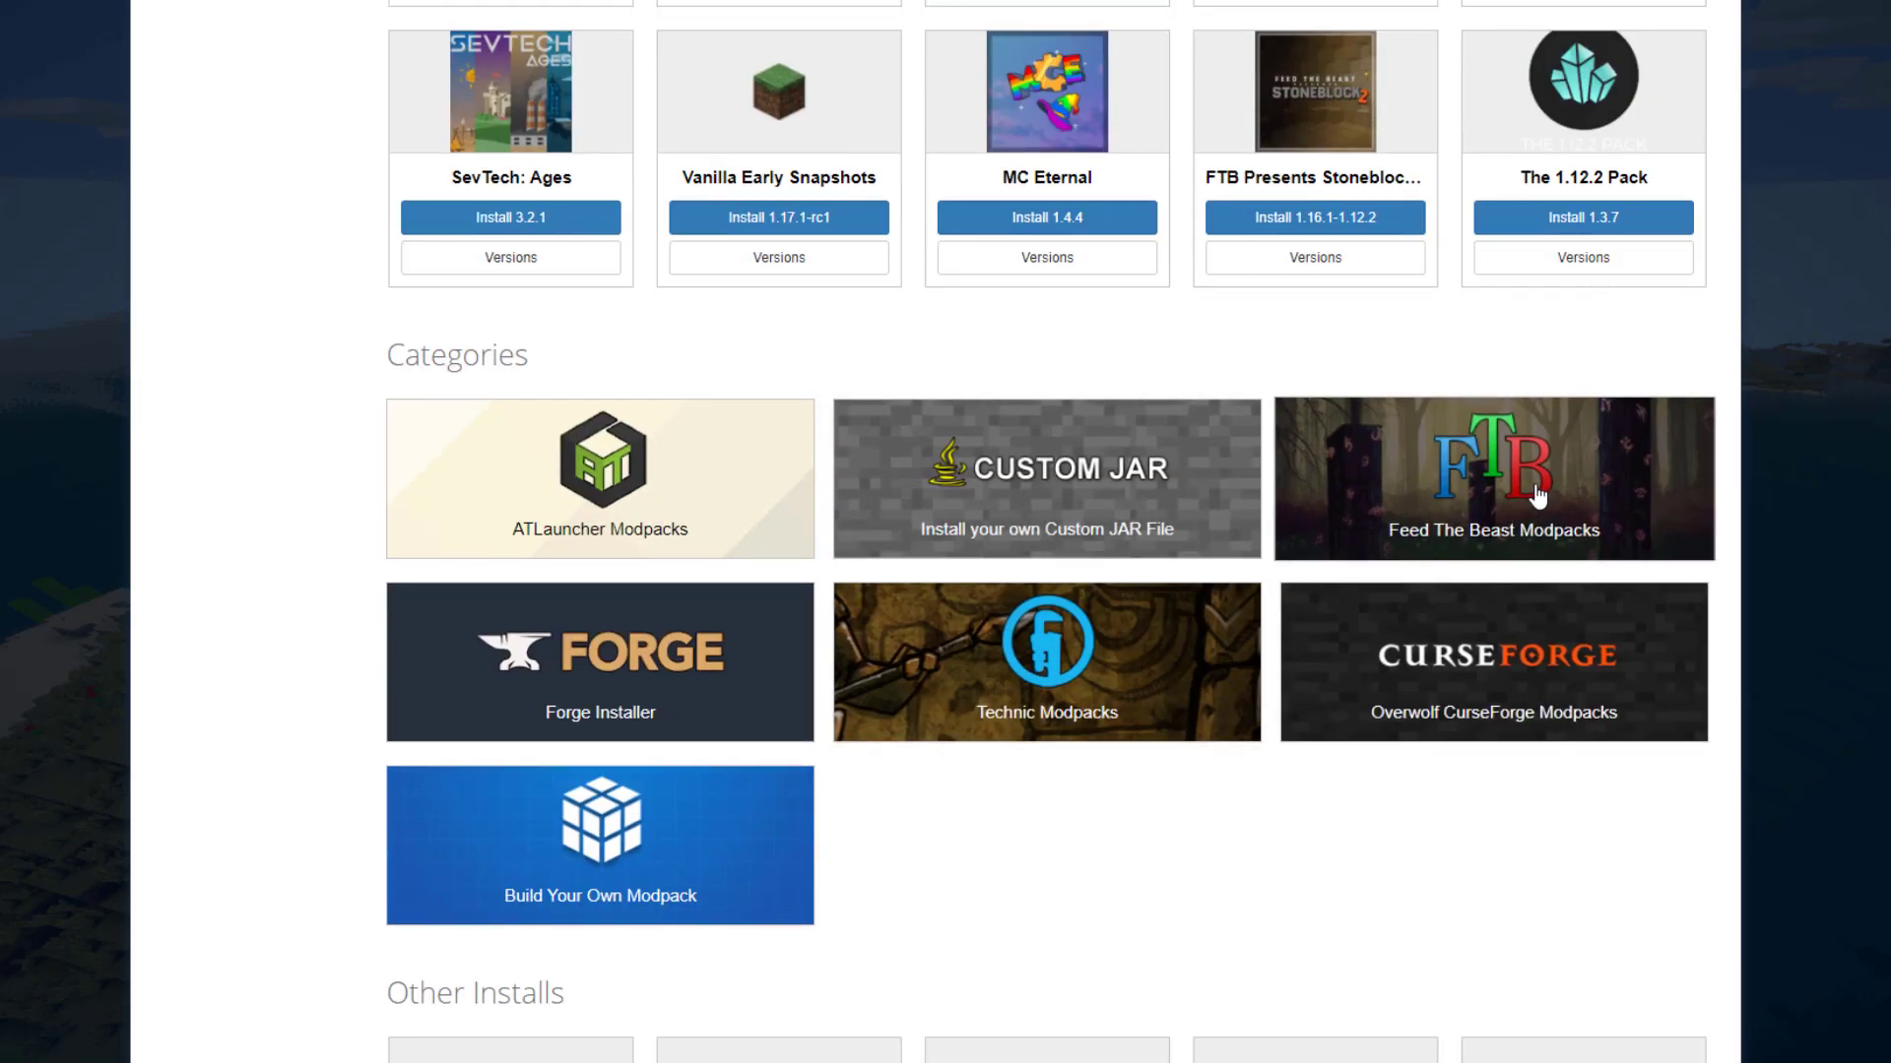
{"action": "left_click", "coordinate": [1538, 495]}
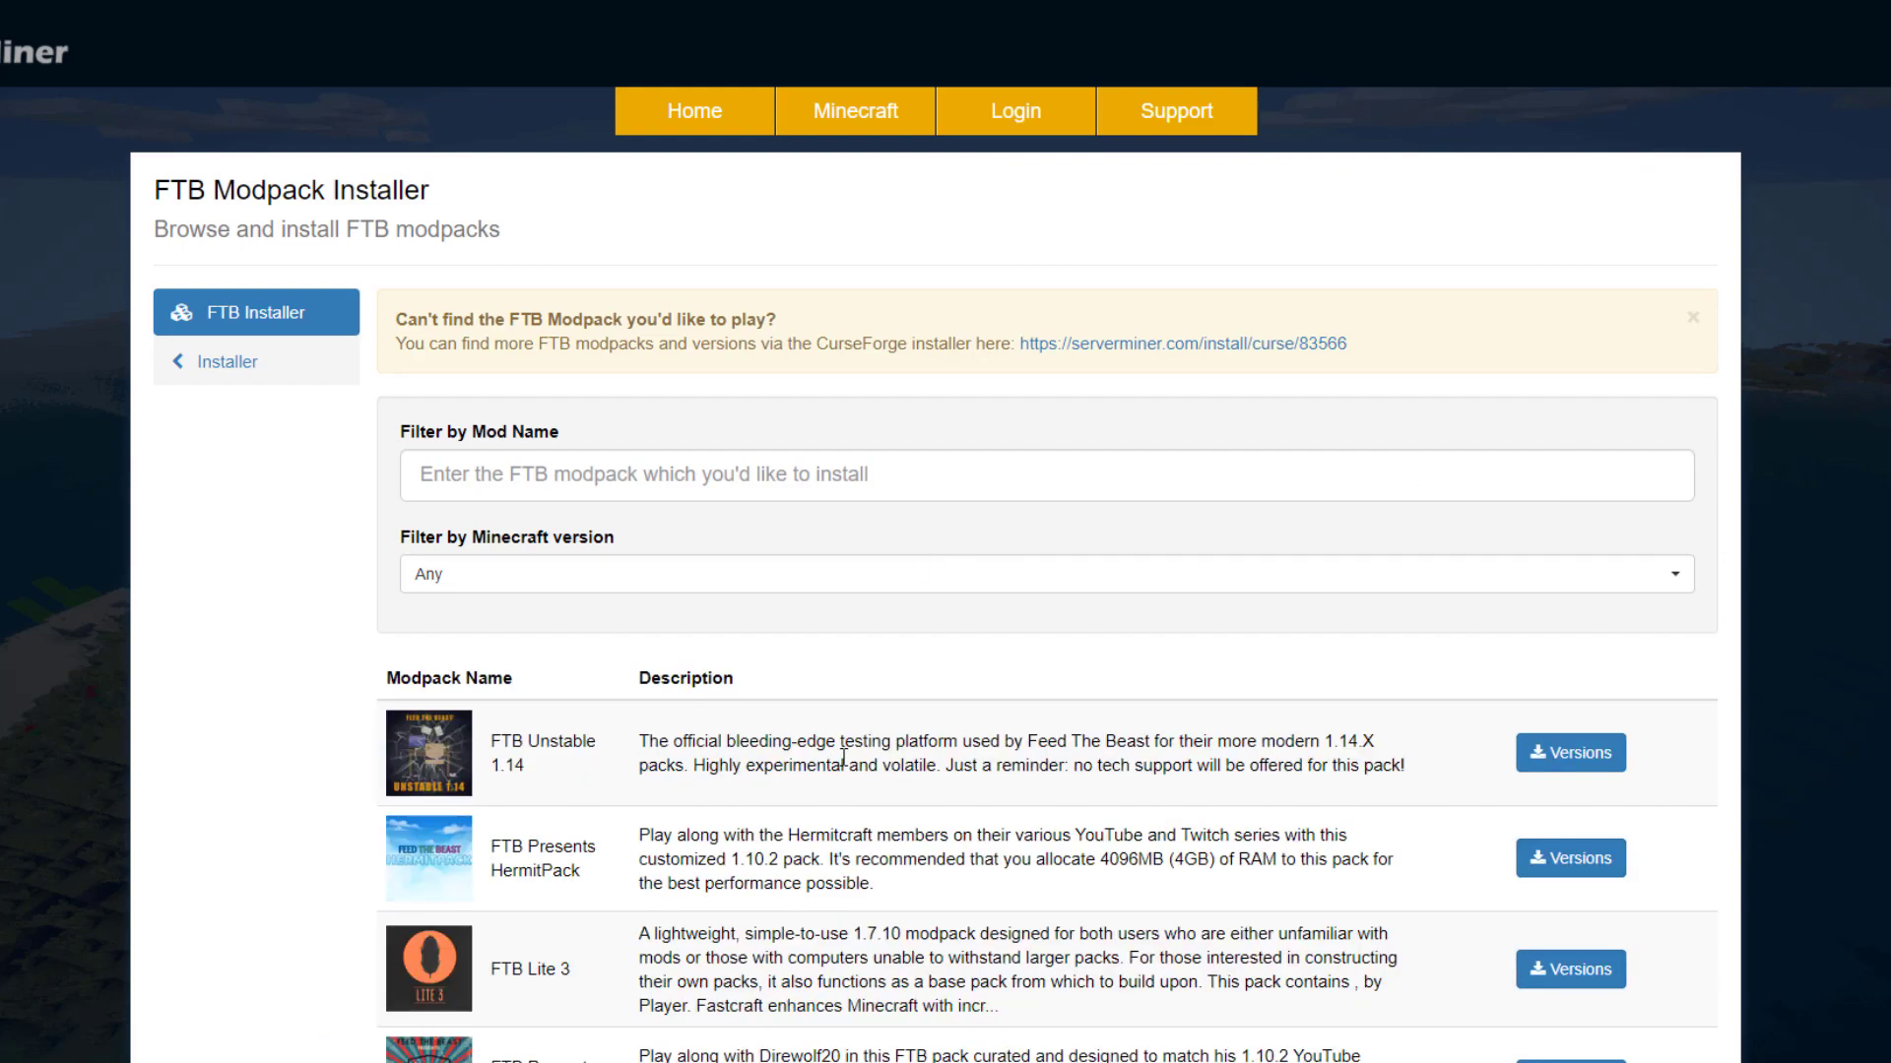
Filter the FTB modpacks by 'aca' and list the FTB Academy 1.16 versions.
{"action": "scroll", "coordinate": [843, 758], "scroll_direction": "down", "scroll_amount": 6}
{"action": "scroll", "coordinate": [744, 682], "scroll_direction": "up", "scroll_amount": 5}
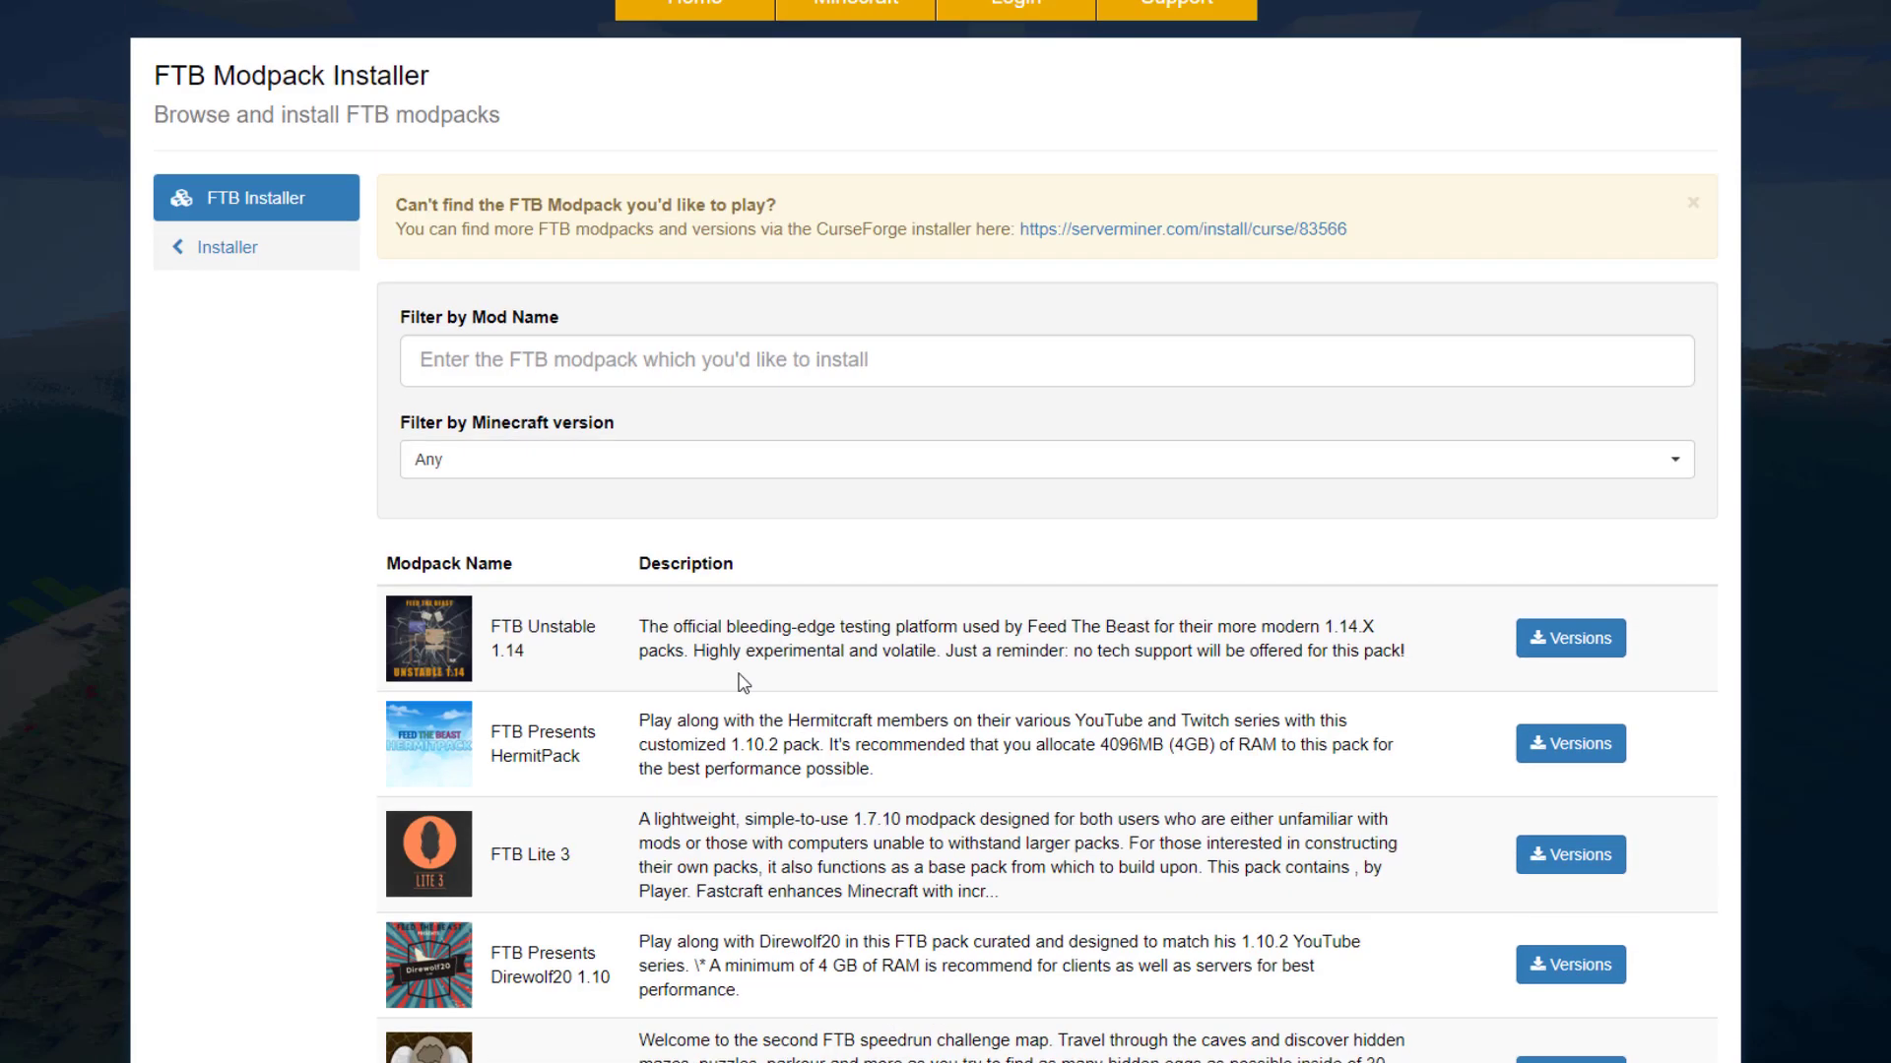
{"action": "left_click", "coordinate": [573, 362]}
{"action": "type", "text": "ac"}
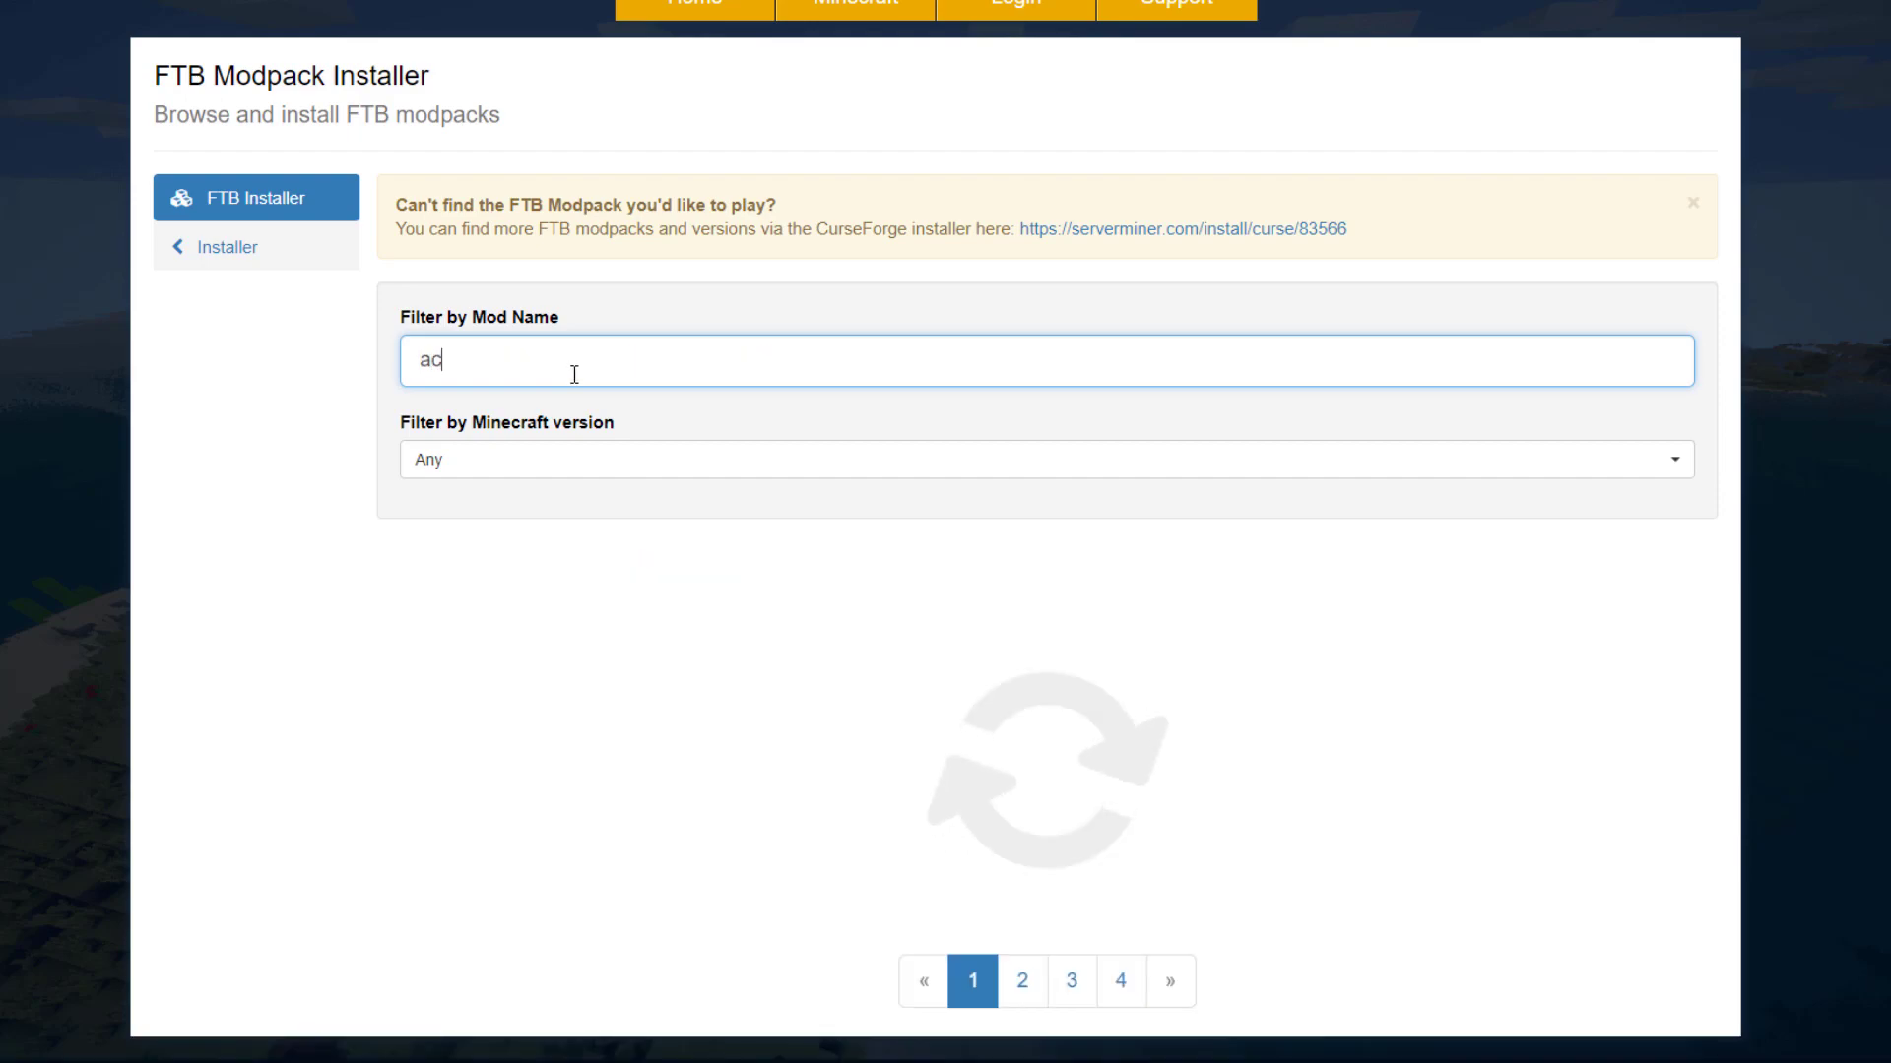
{"action": "type", "text": "a"}
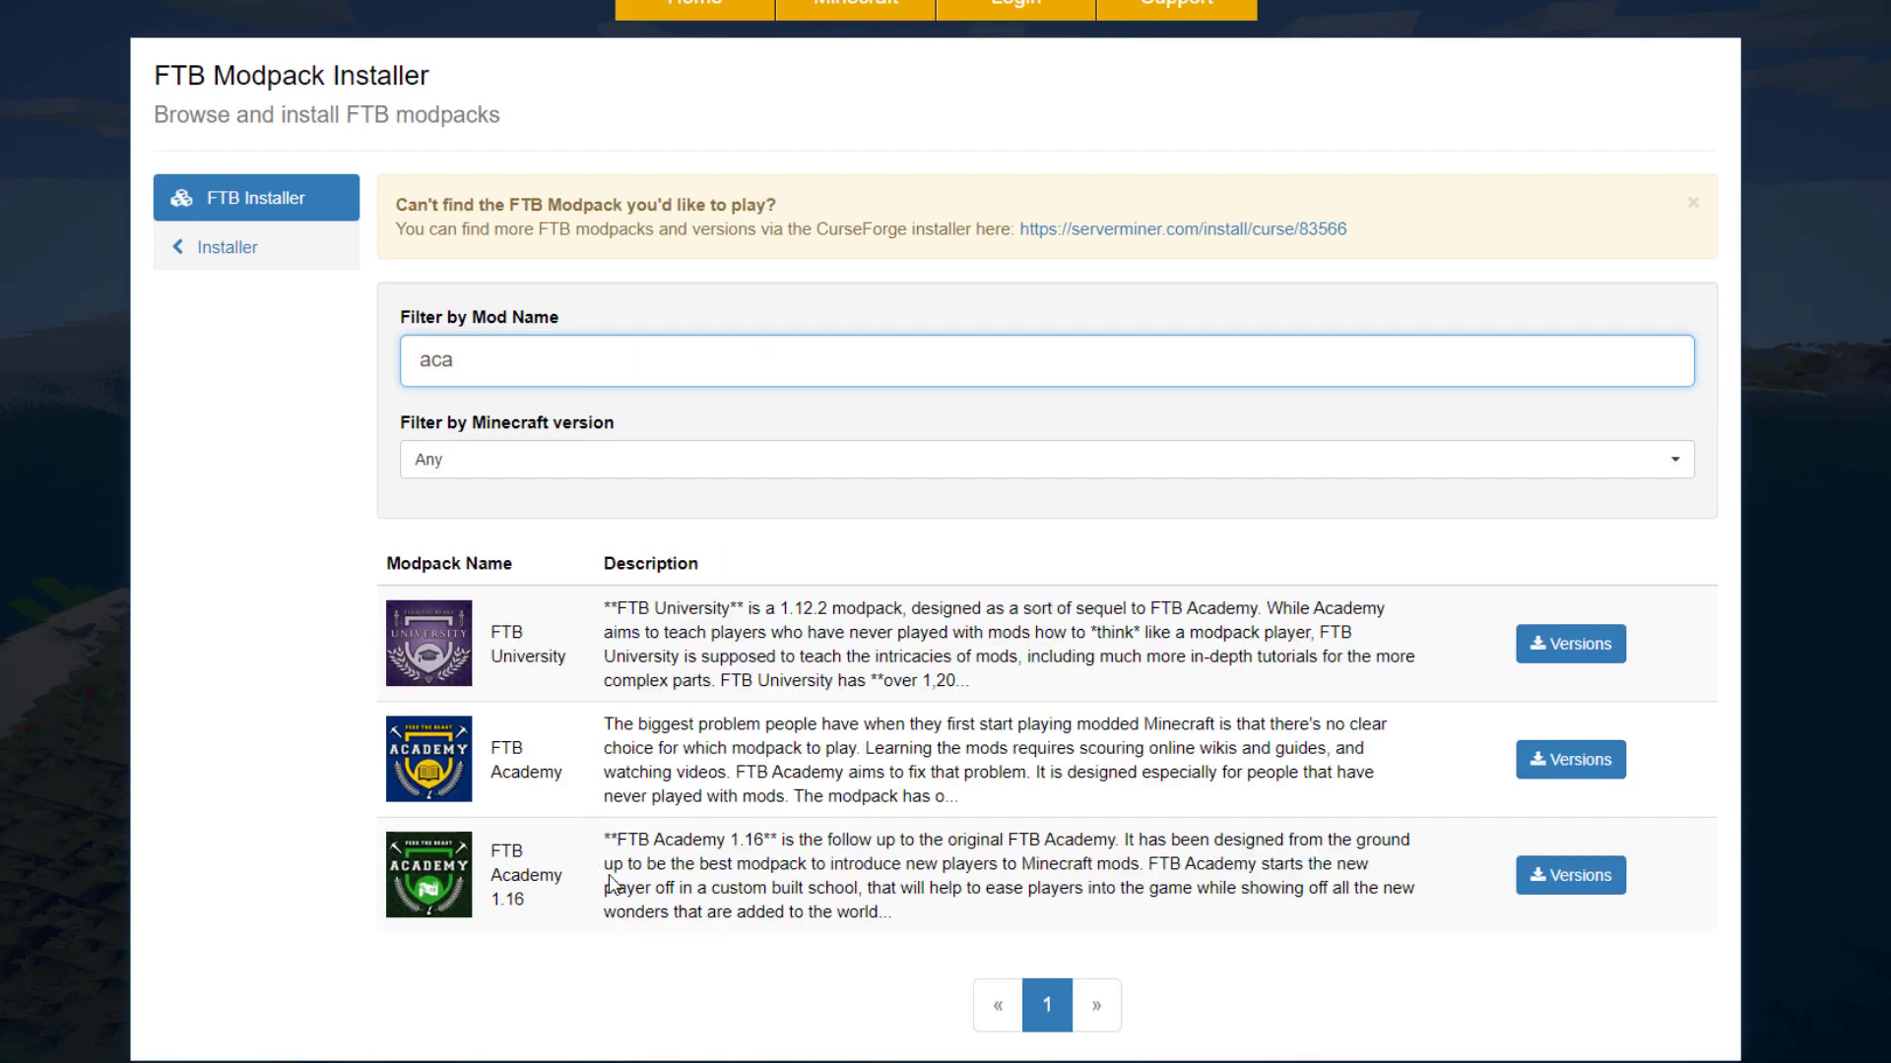
{"action": "left_click", "coordinate": [1542, 881]}
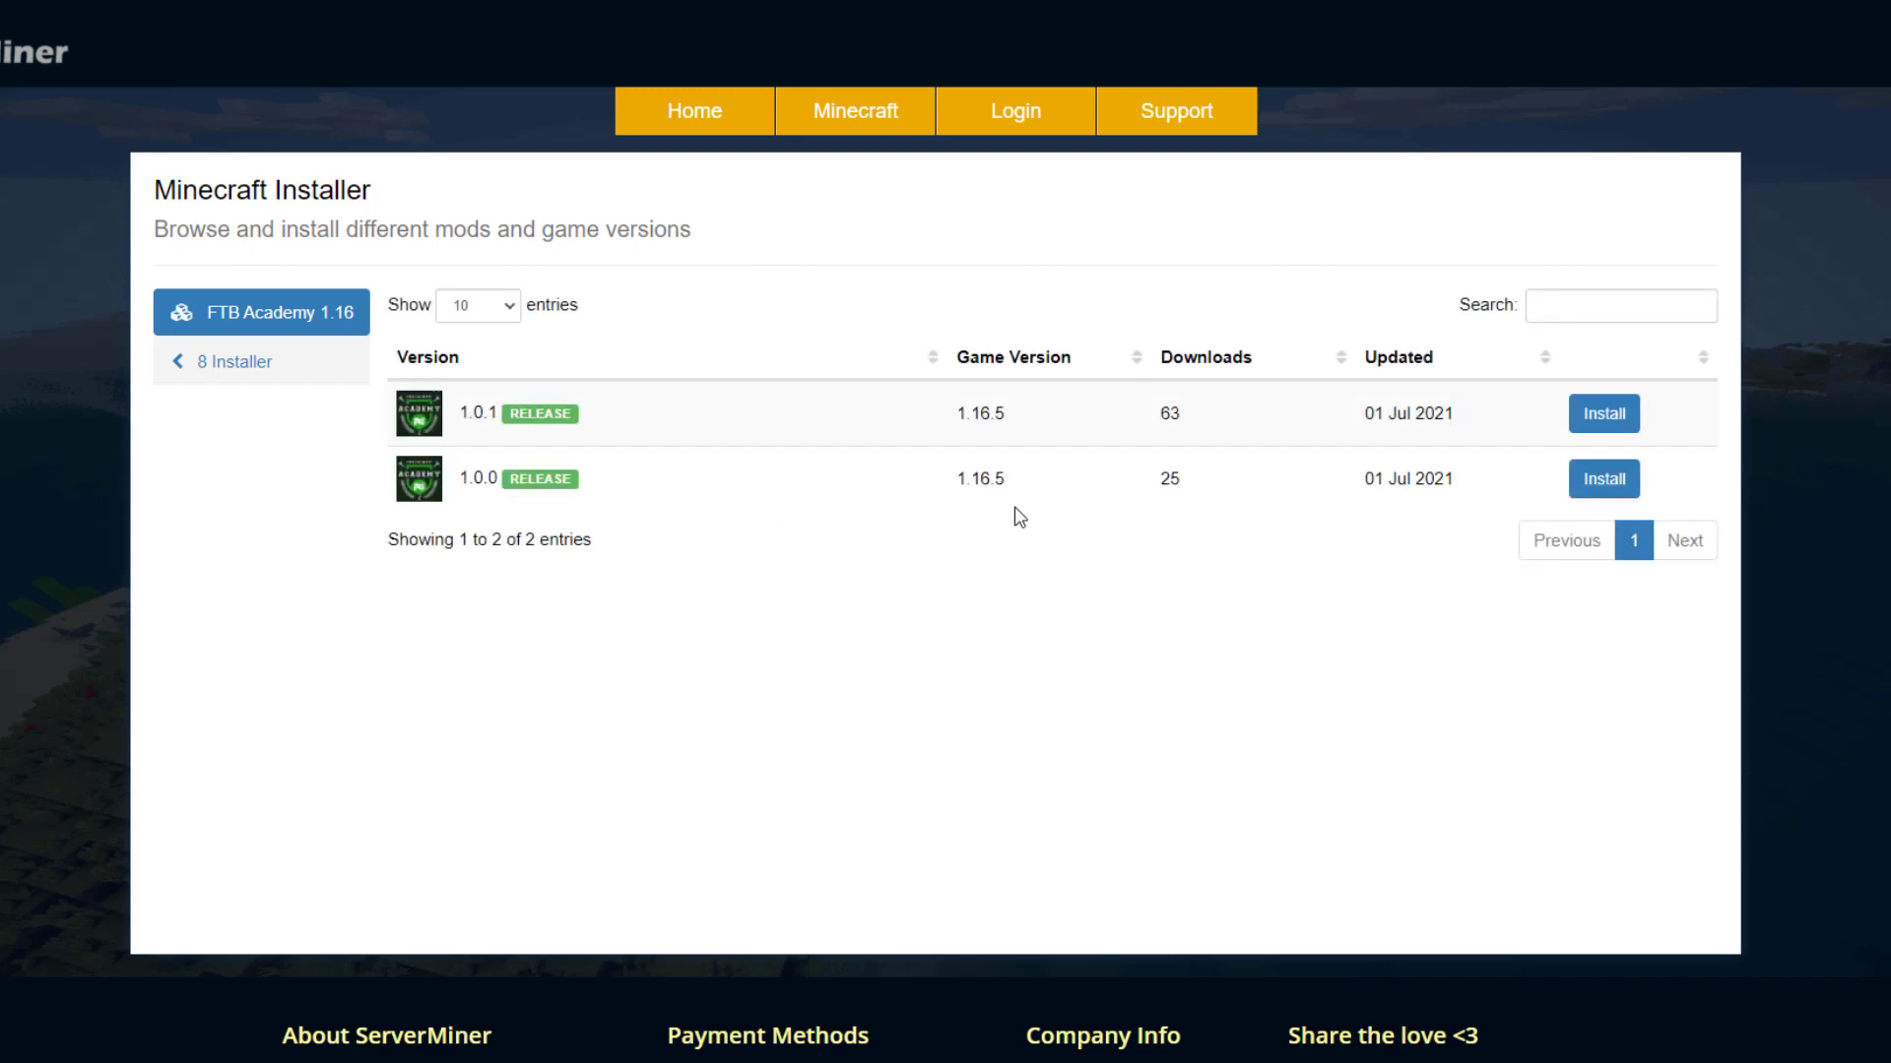
Install FTB Academy 1.16 version 1.0.1 on the server with a new world.
{"action": "left_click", "coordinate": [1603, 415]}
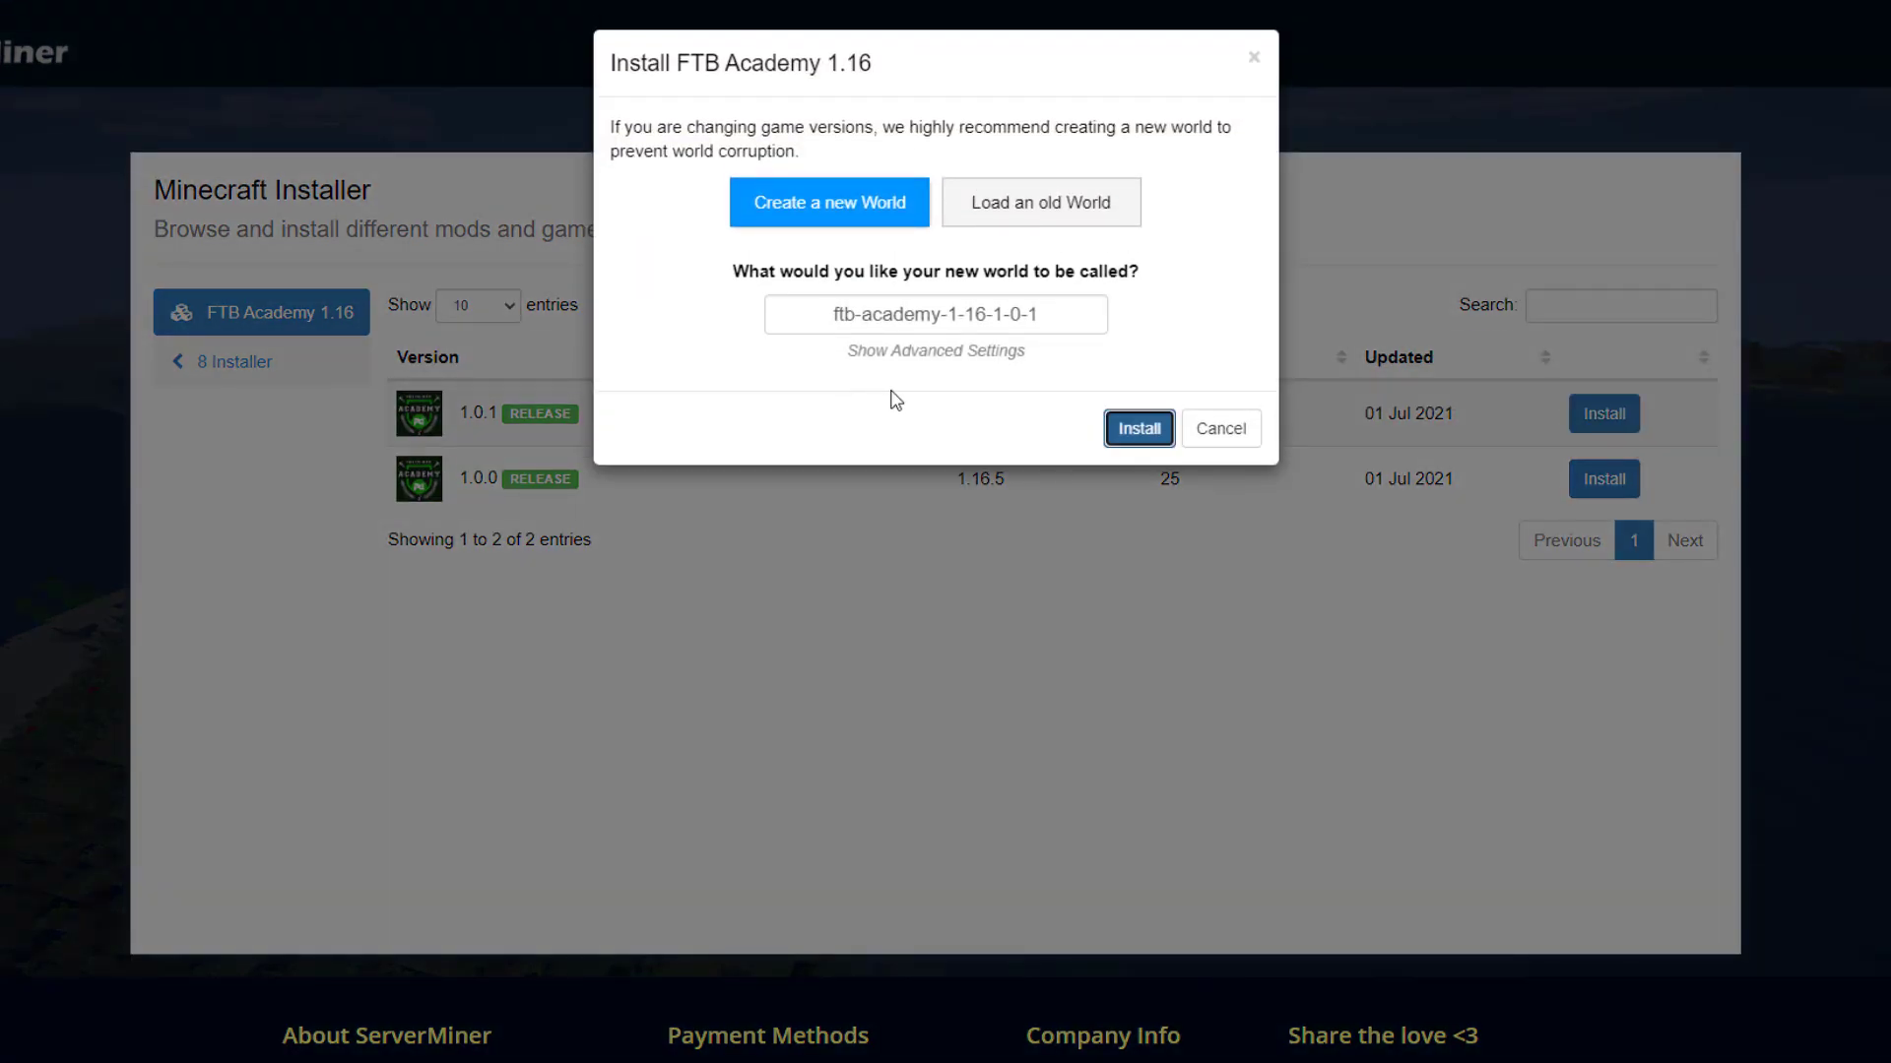
{"action": "left_click", "coordinate": [1160, 433]}
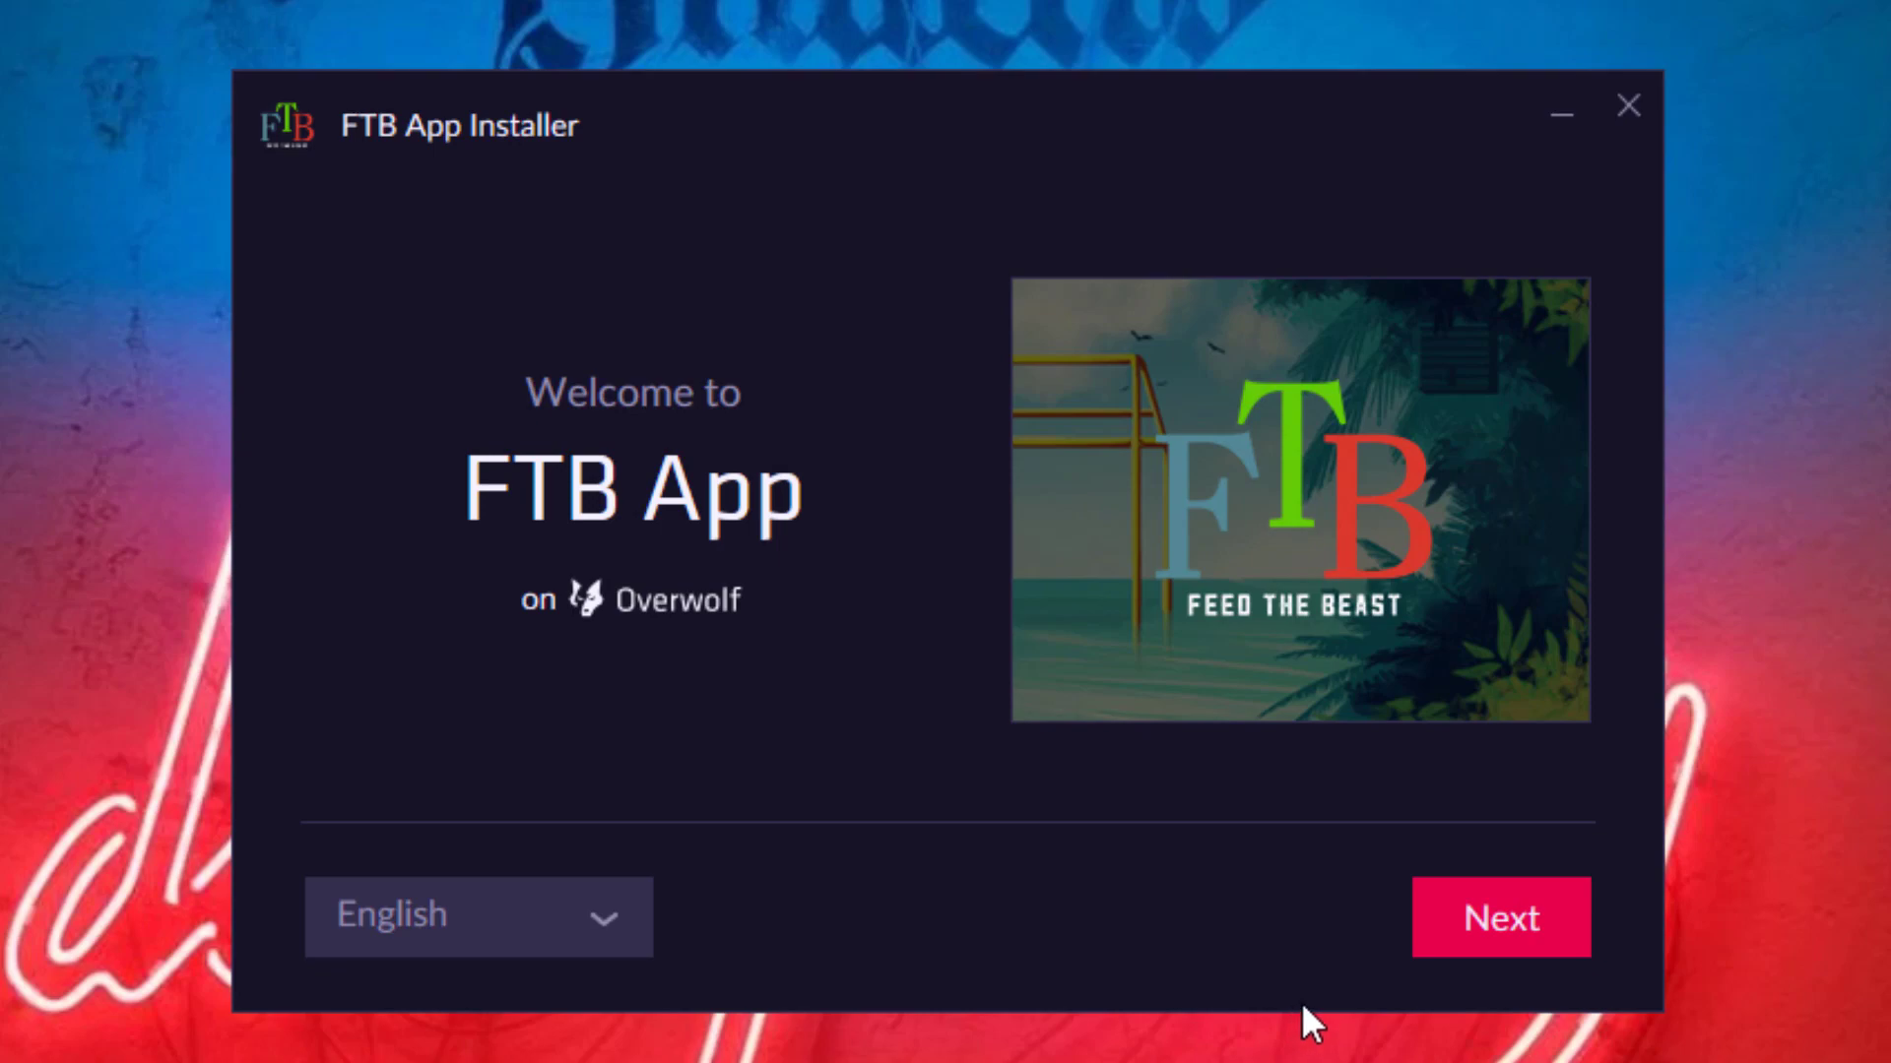
Install FTB App and Overwolf without a desktop shortcut, accepting the terms, then launch FTB App.
{"action": "left_click", "coordinate": [1473, 931]}
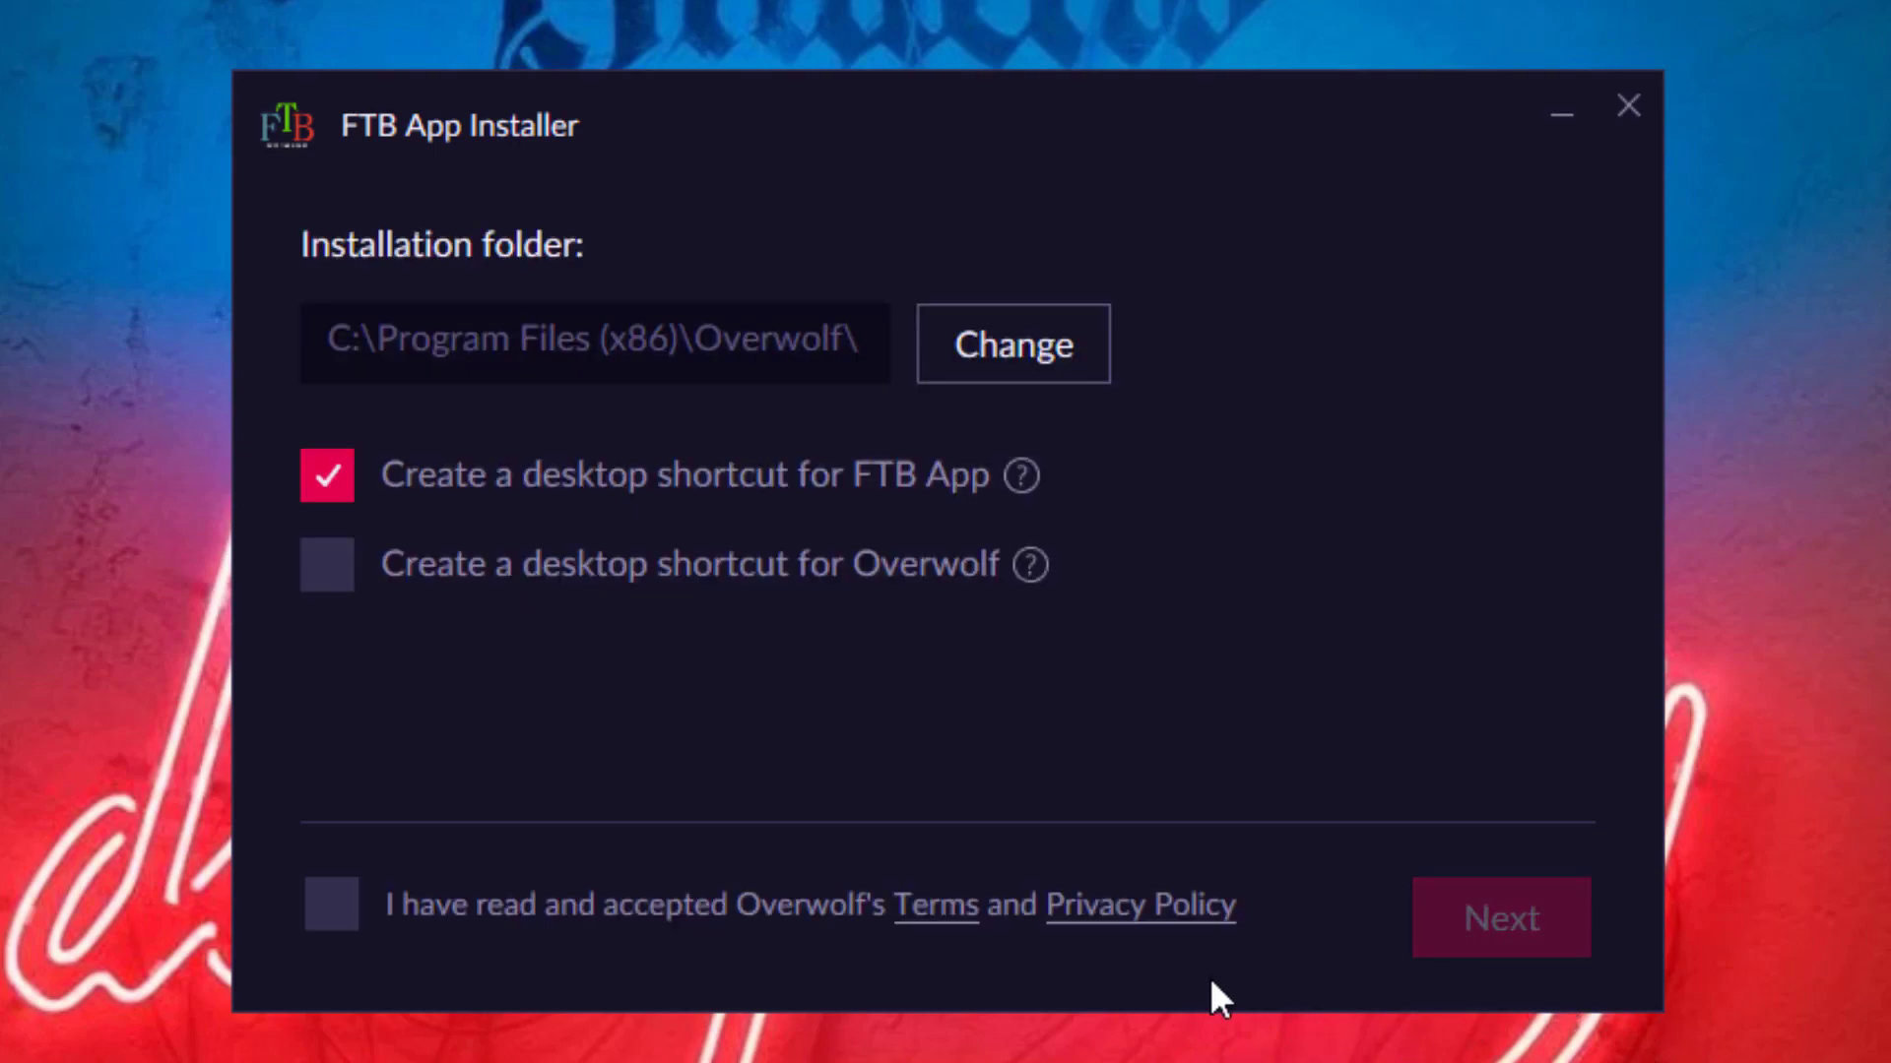
{"action": "left_click", "coordinate": [326, 475]}
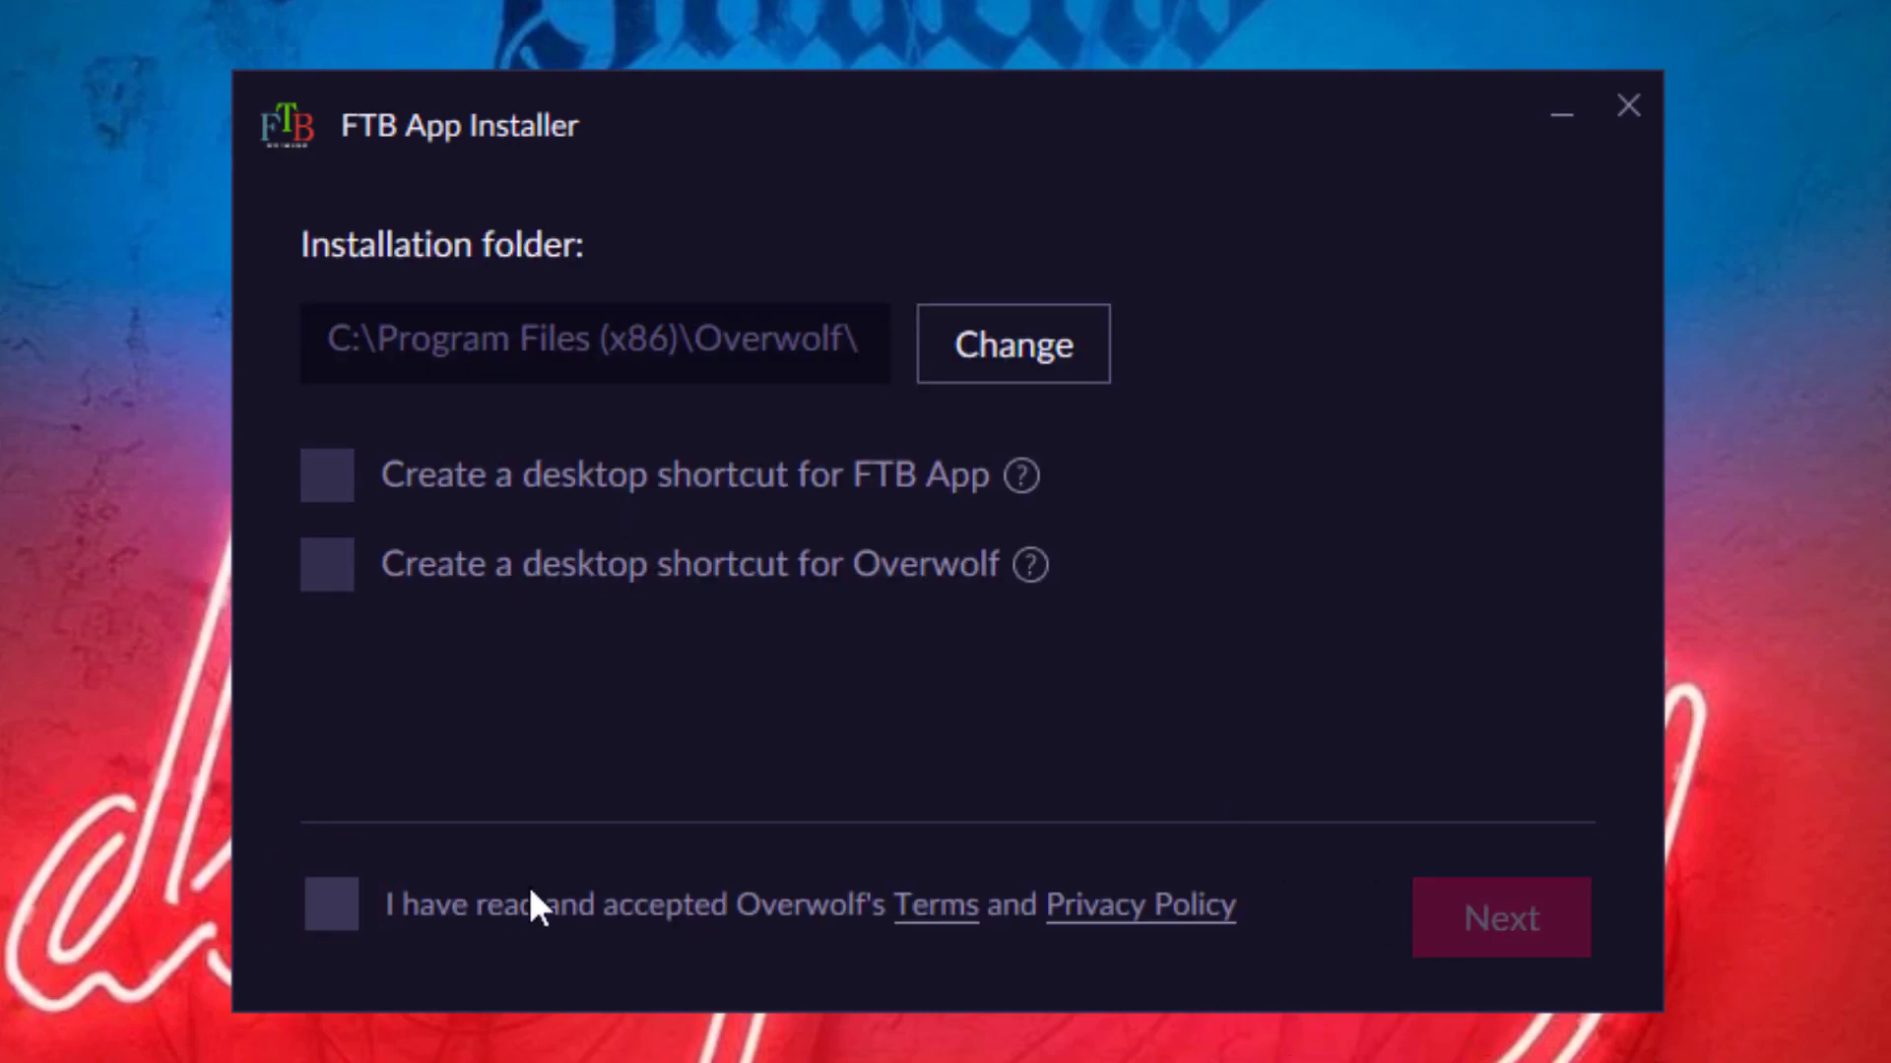
{"action": "left_click", "coordinate": [332, 904]}
{"action": "left_click", "coordinate": [1550, 918]}
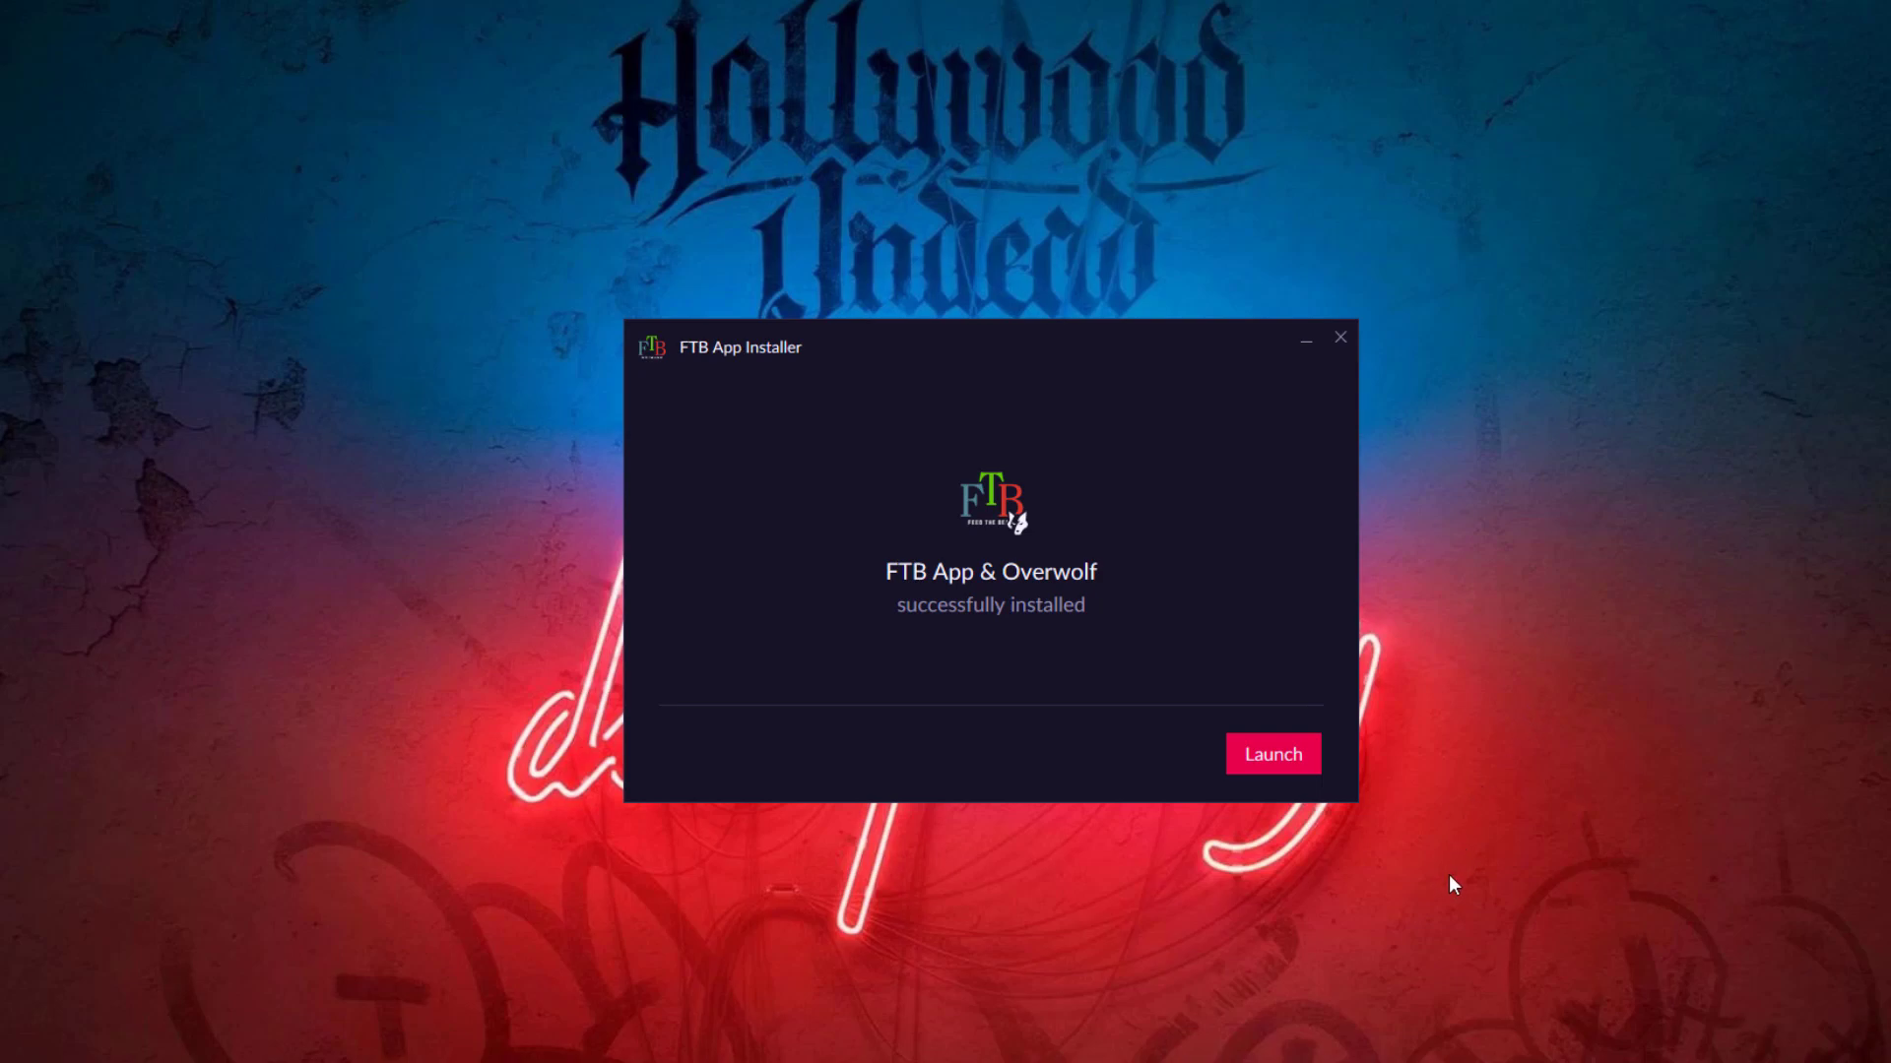
{"action": "left_click", "coordinate": [1284, 760]}
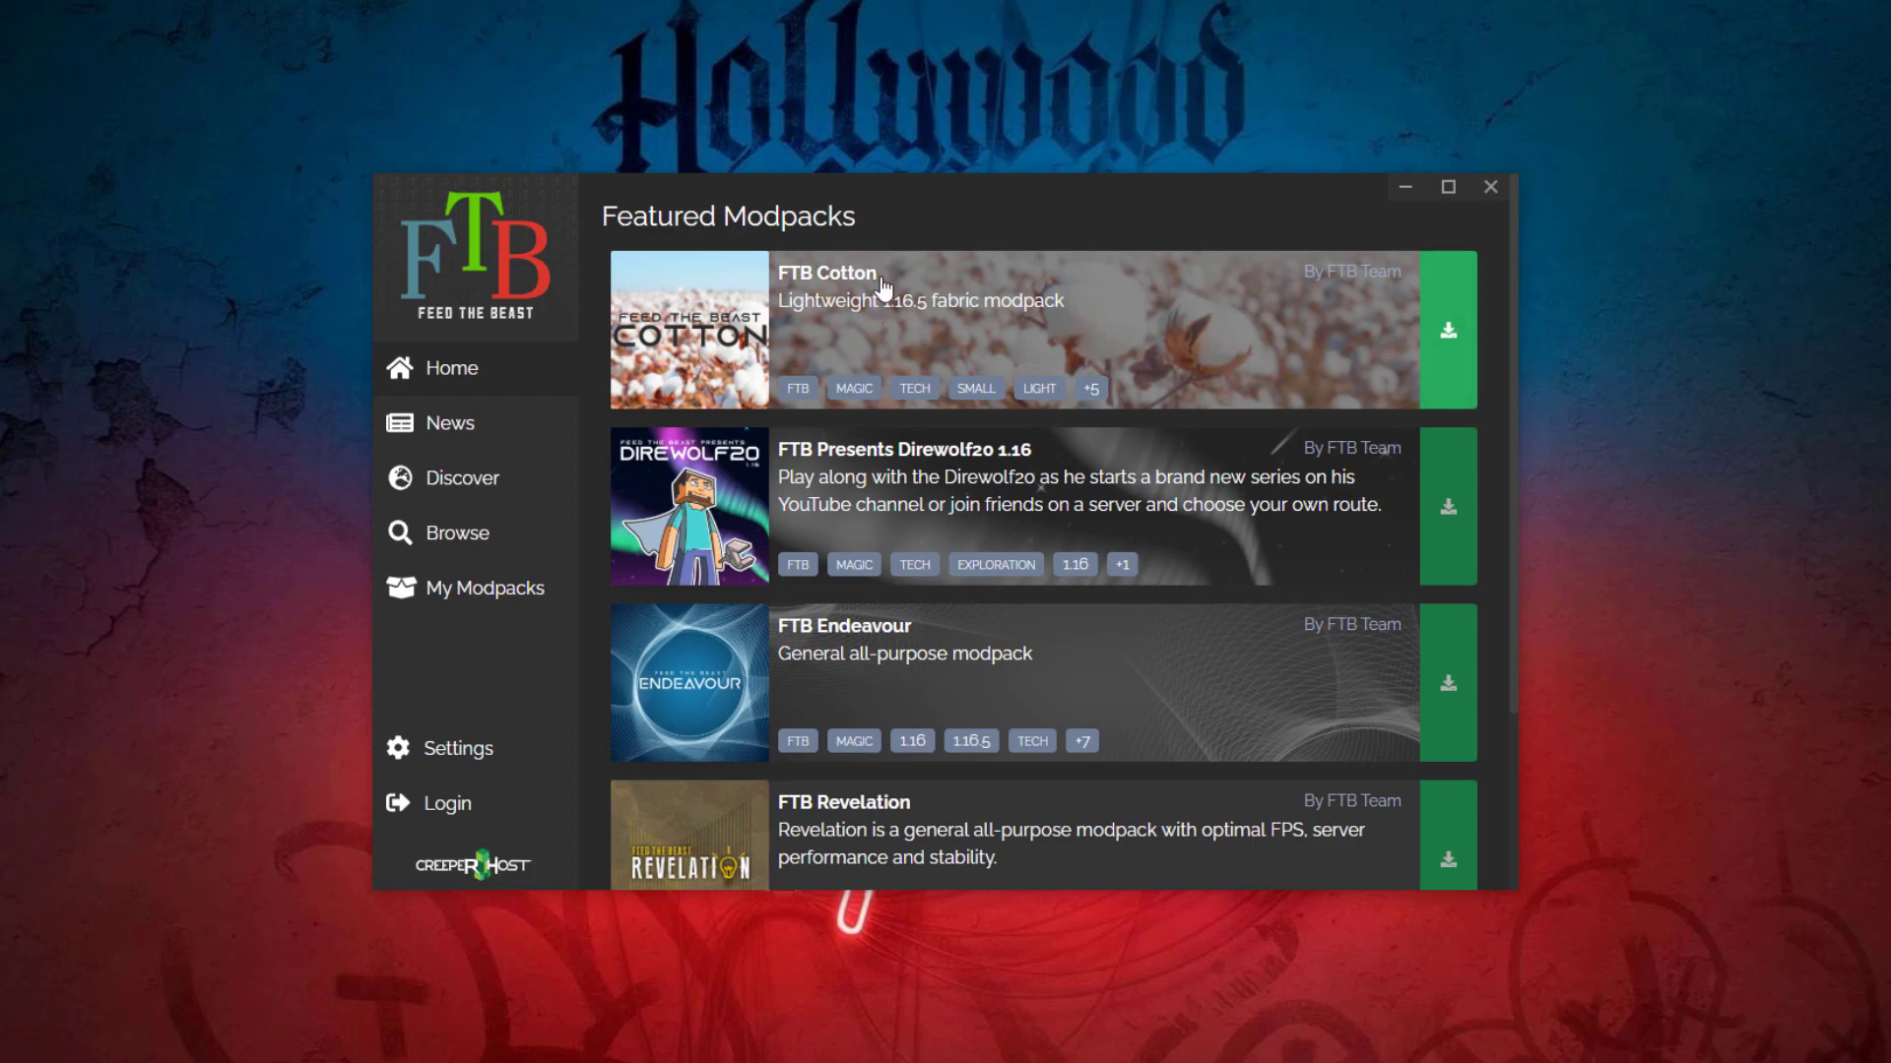
Install FTB Academy 1.16 from Featured Modpacks and go to its installed instance.
{"action": "scroll", "coordinate": [890, 562], "scroll_direction": "down", "scroll_amount": 3}
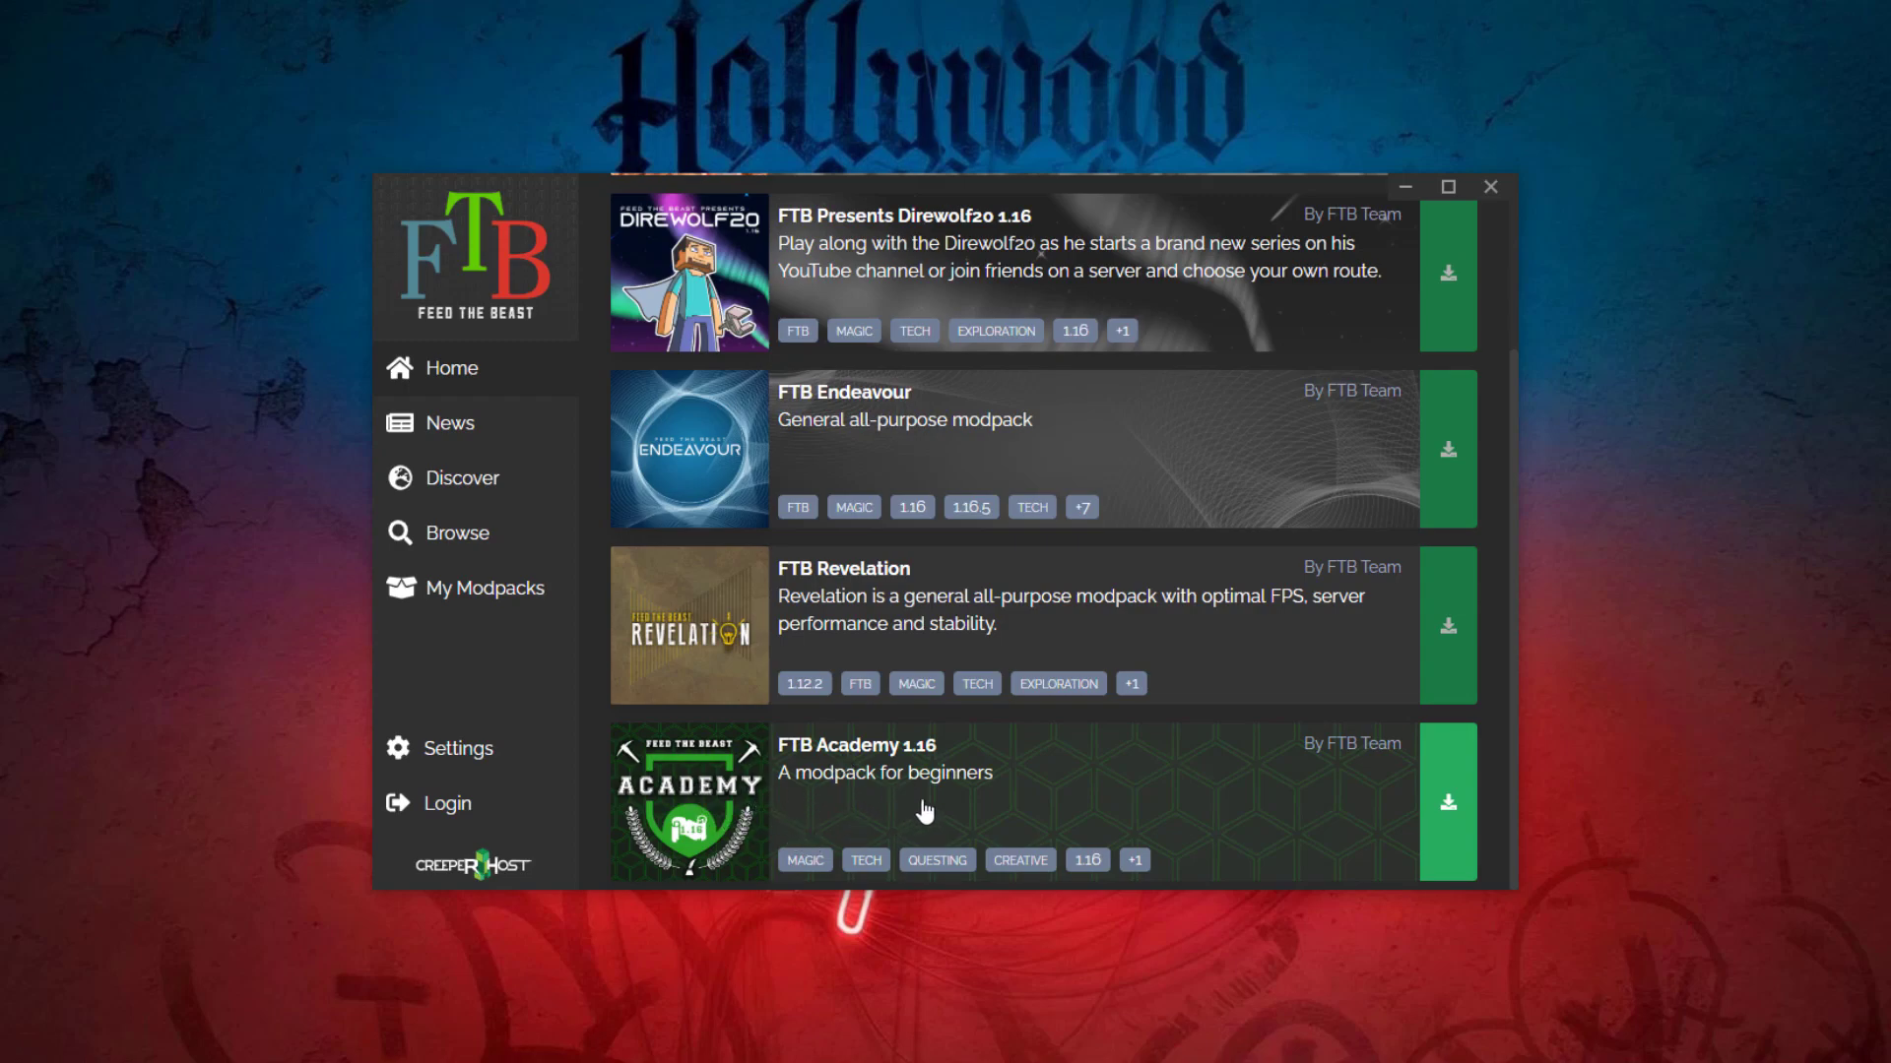
{"action": "left_click", "coordinate": [1430, 813]}
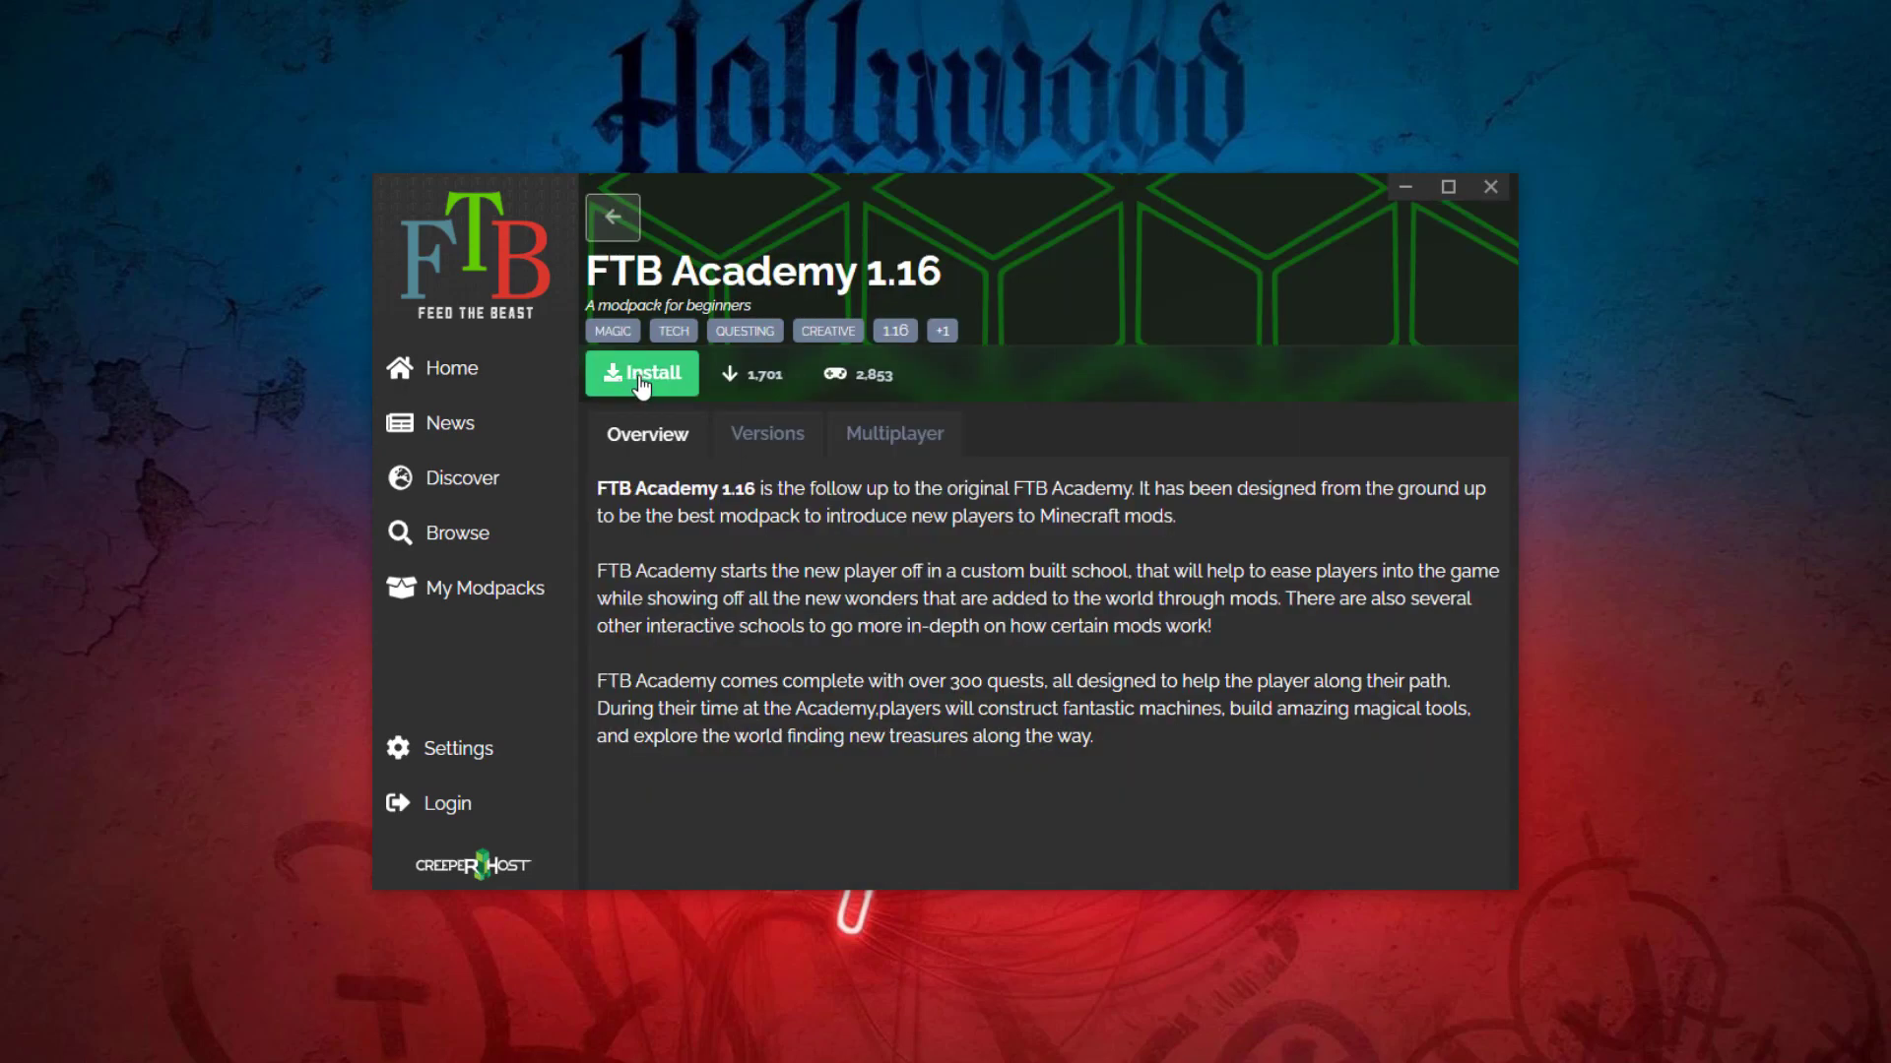
{"action": "left_click", "coordinate": [644, 374]}
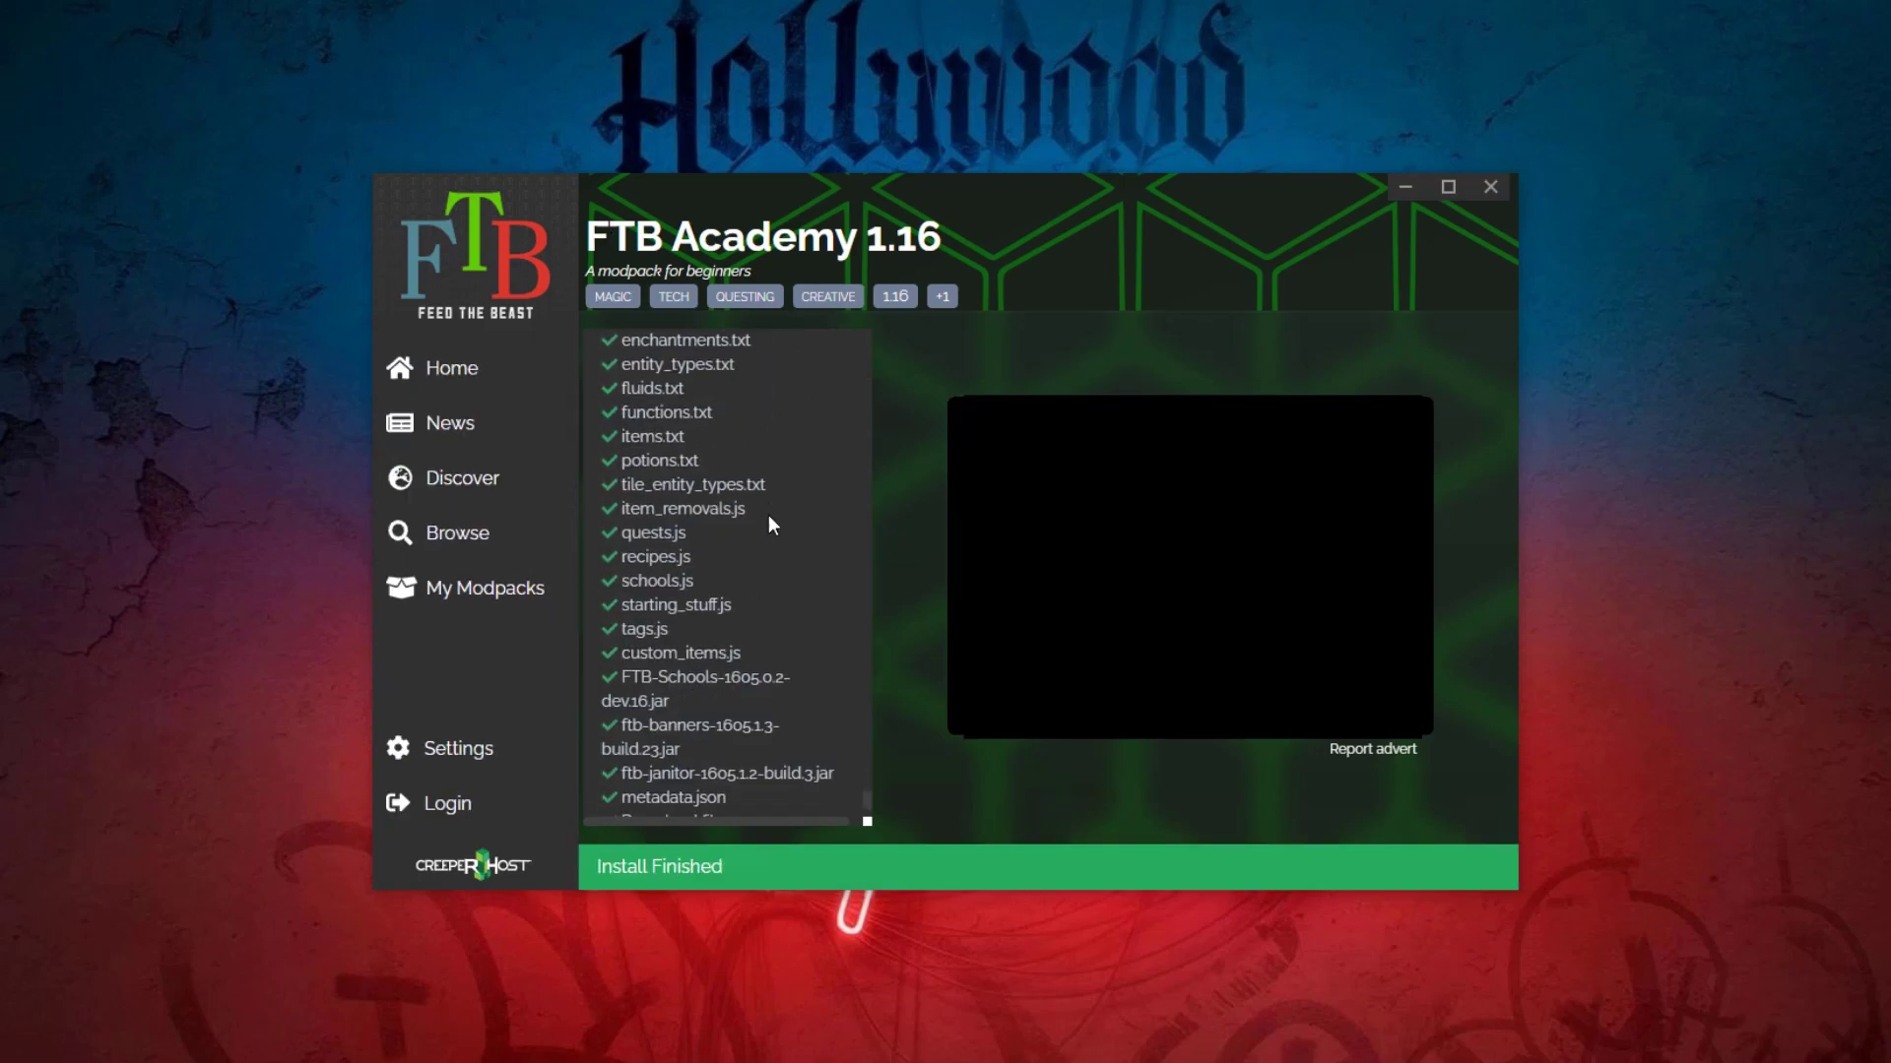
{"action": "left_click", "coordinate": [742, 832]}
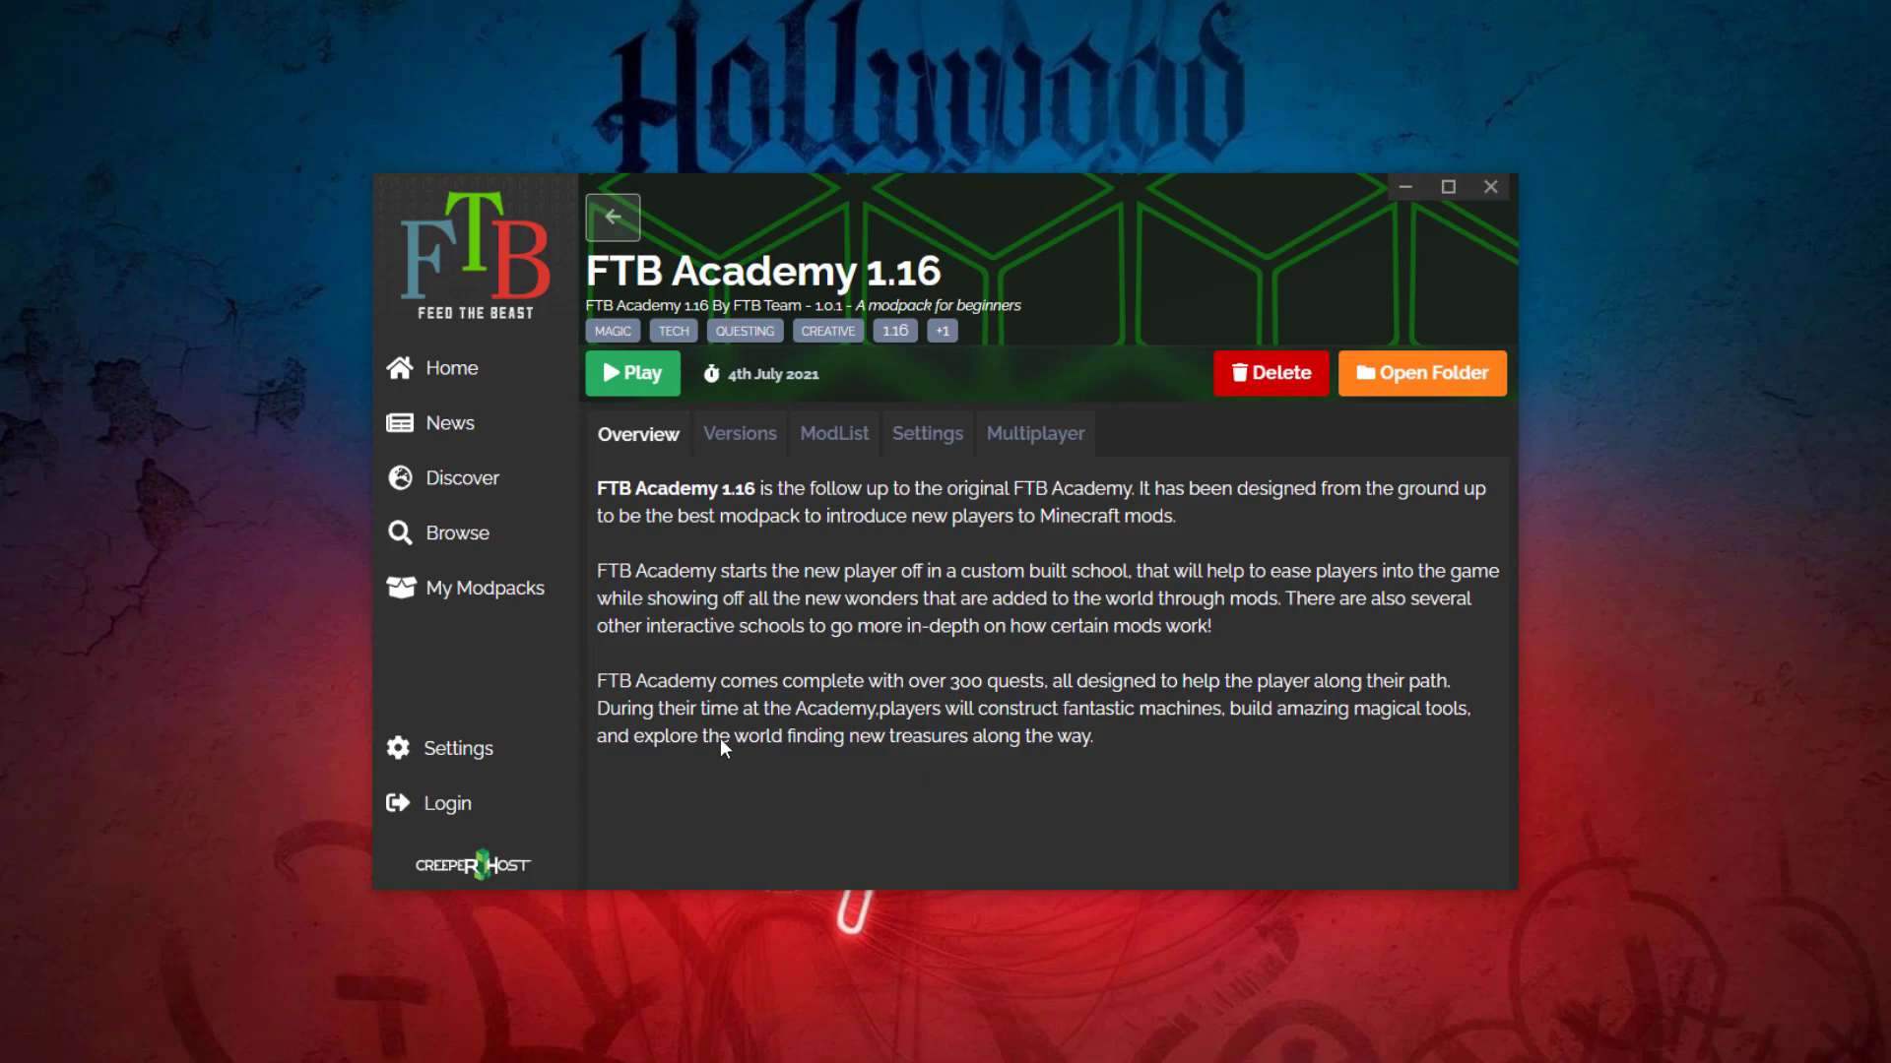
Confirm version 1.0.1 is current, then play FTB Academy 1.16 from its Overview.
{"action": "left_click", "coordinate": [749, 435]}
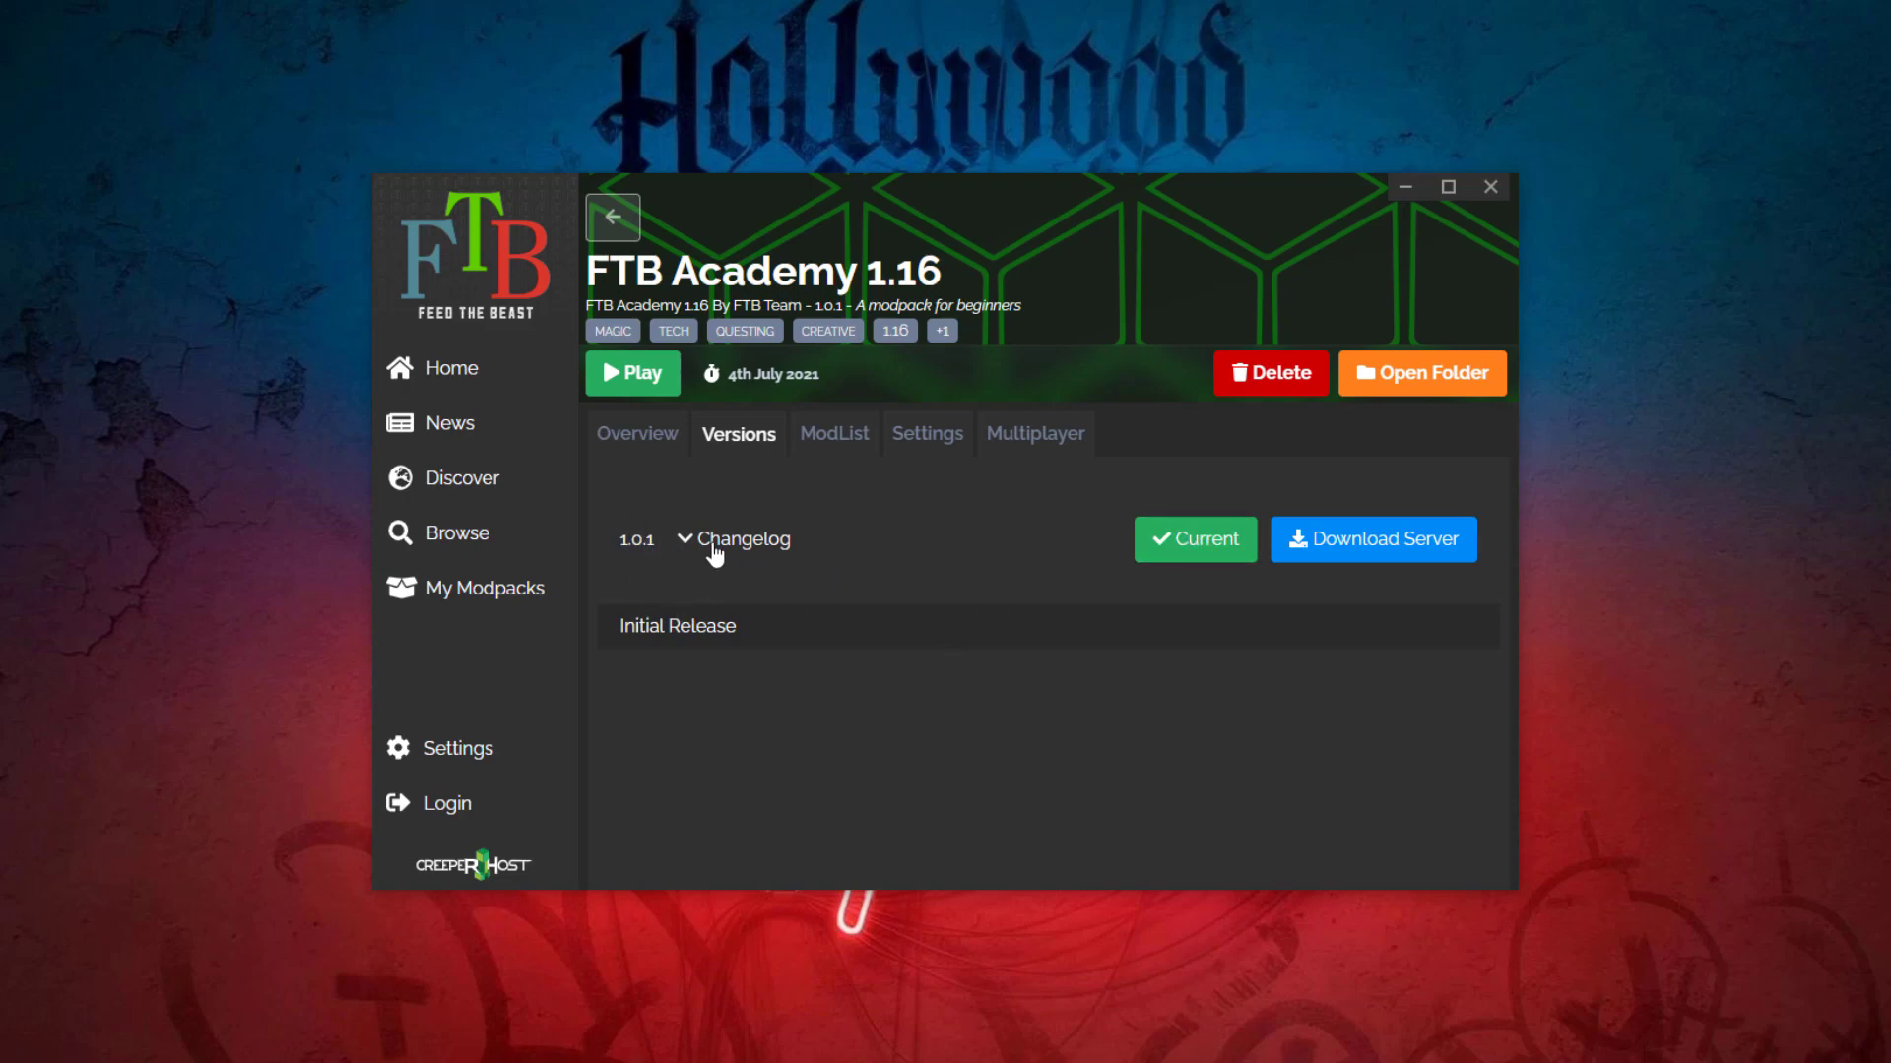
{"action": "left_click", "coordinate": [637, 434]}
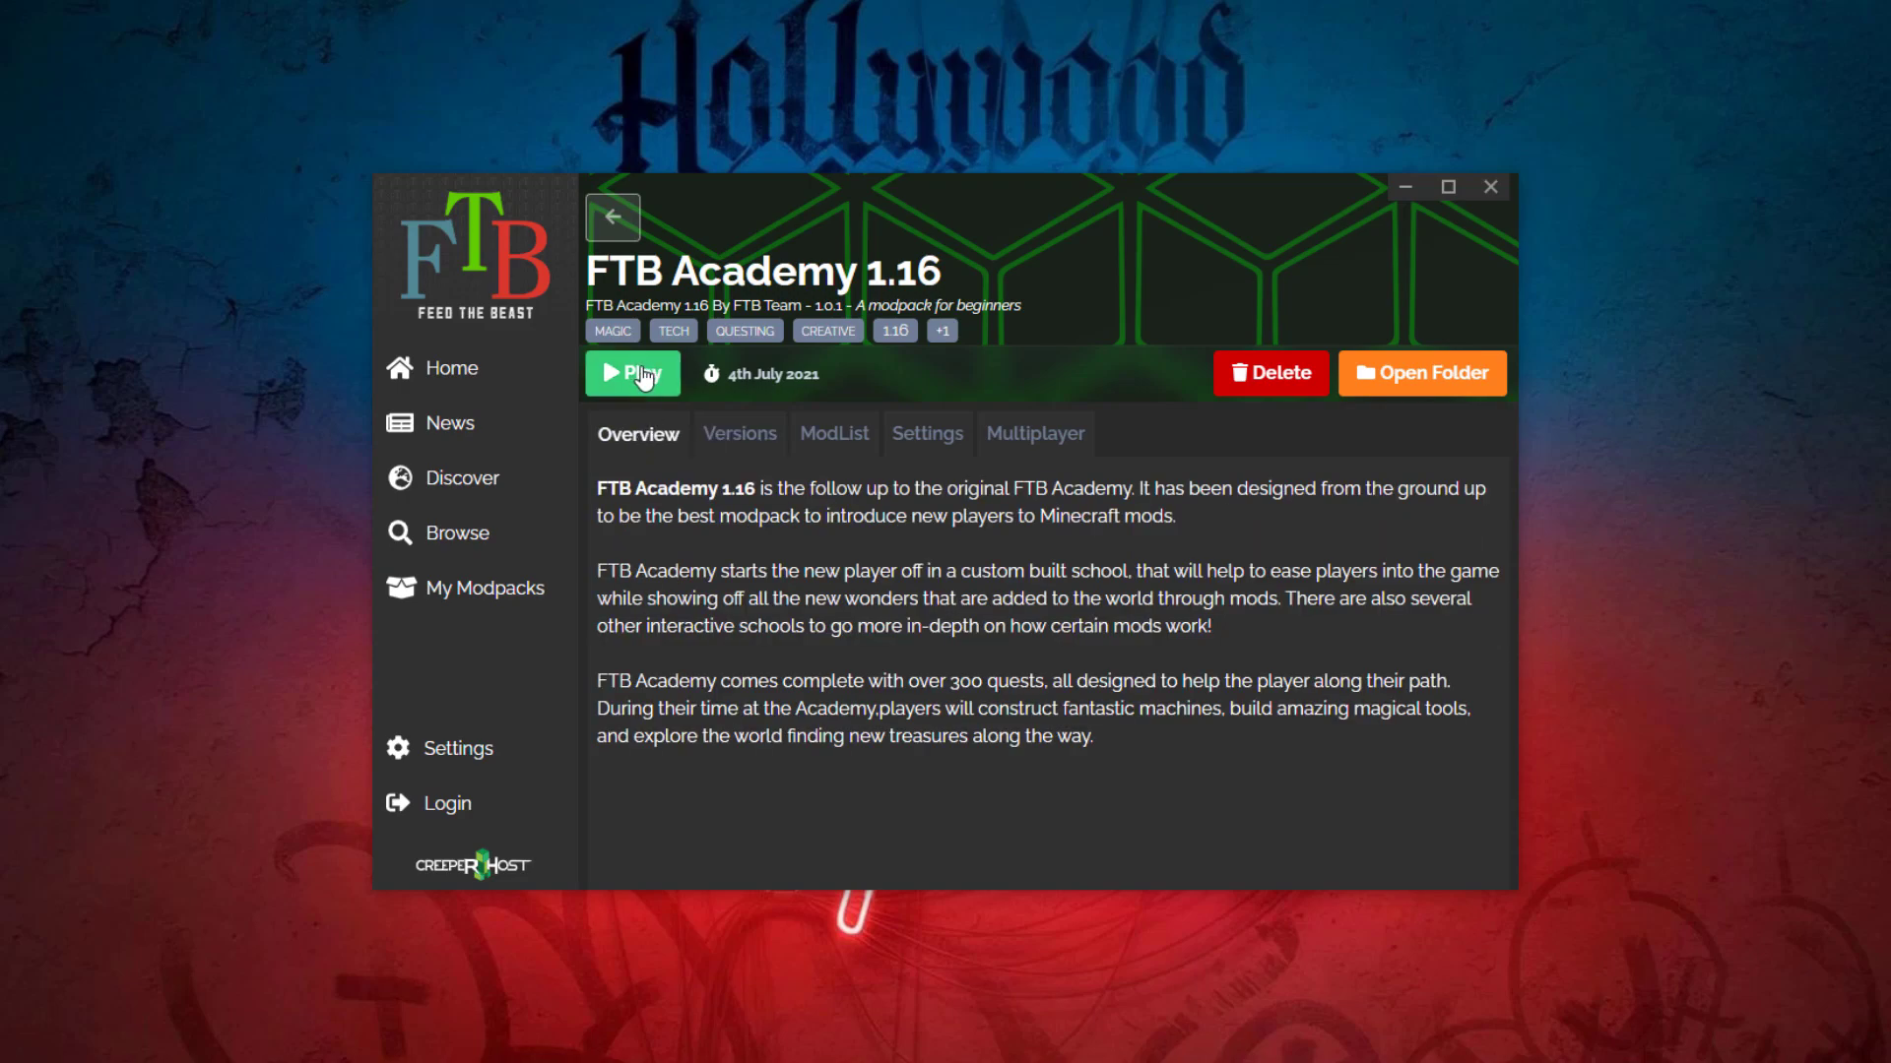
{"action": "left_click", "coordinate": [642, 376]}
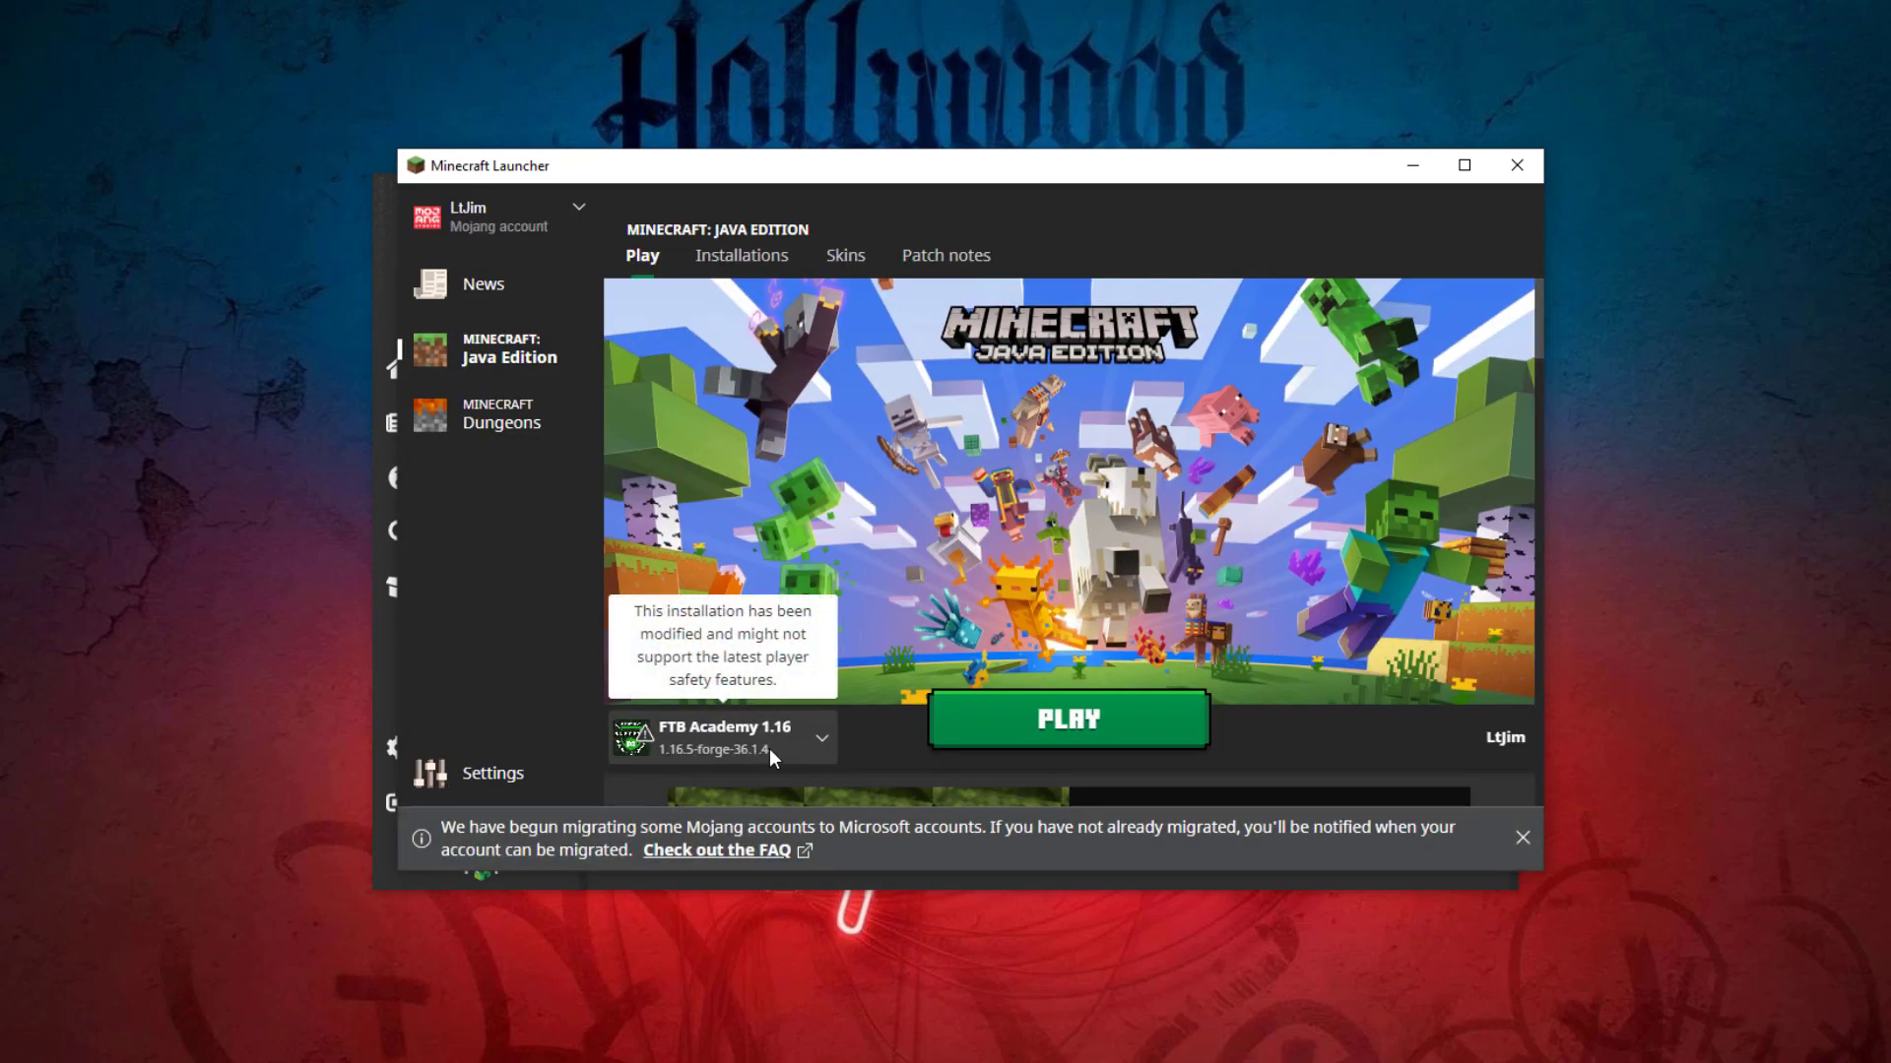
Play the FTB Academy 1.16 installation, accepting the modified-installation risk warning.
{"action": "left_click", "coordinate": [1037, 738]}
{"action": "left_click", "coordinate": [804, 566]}
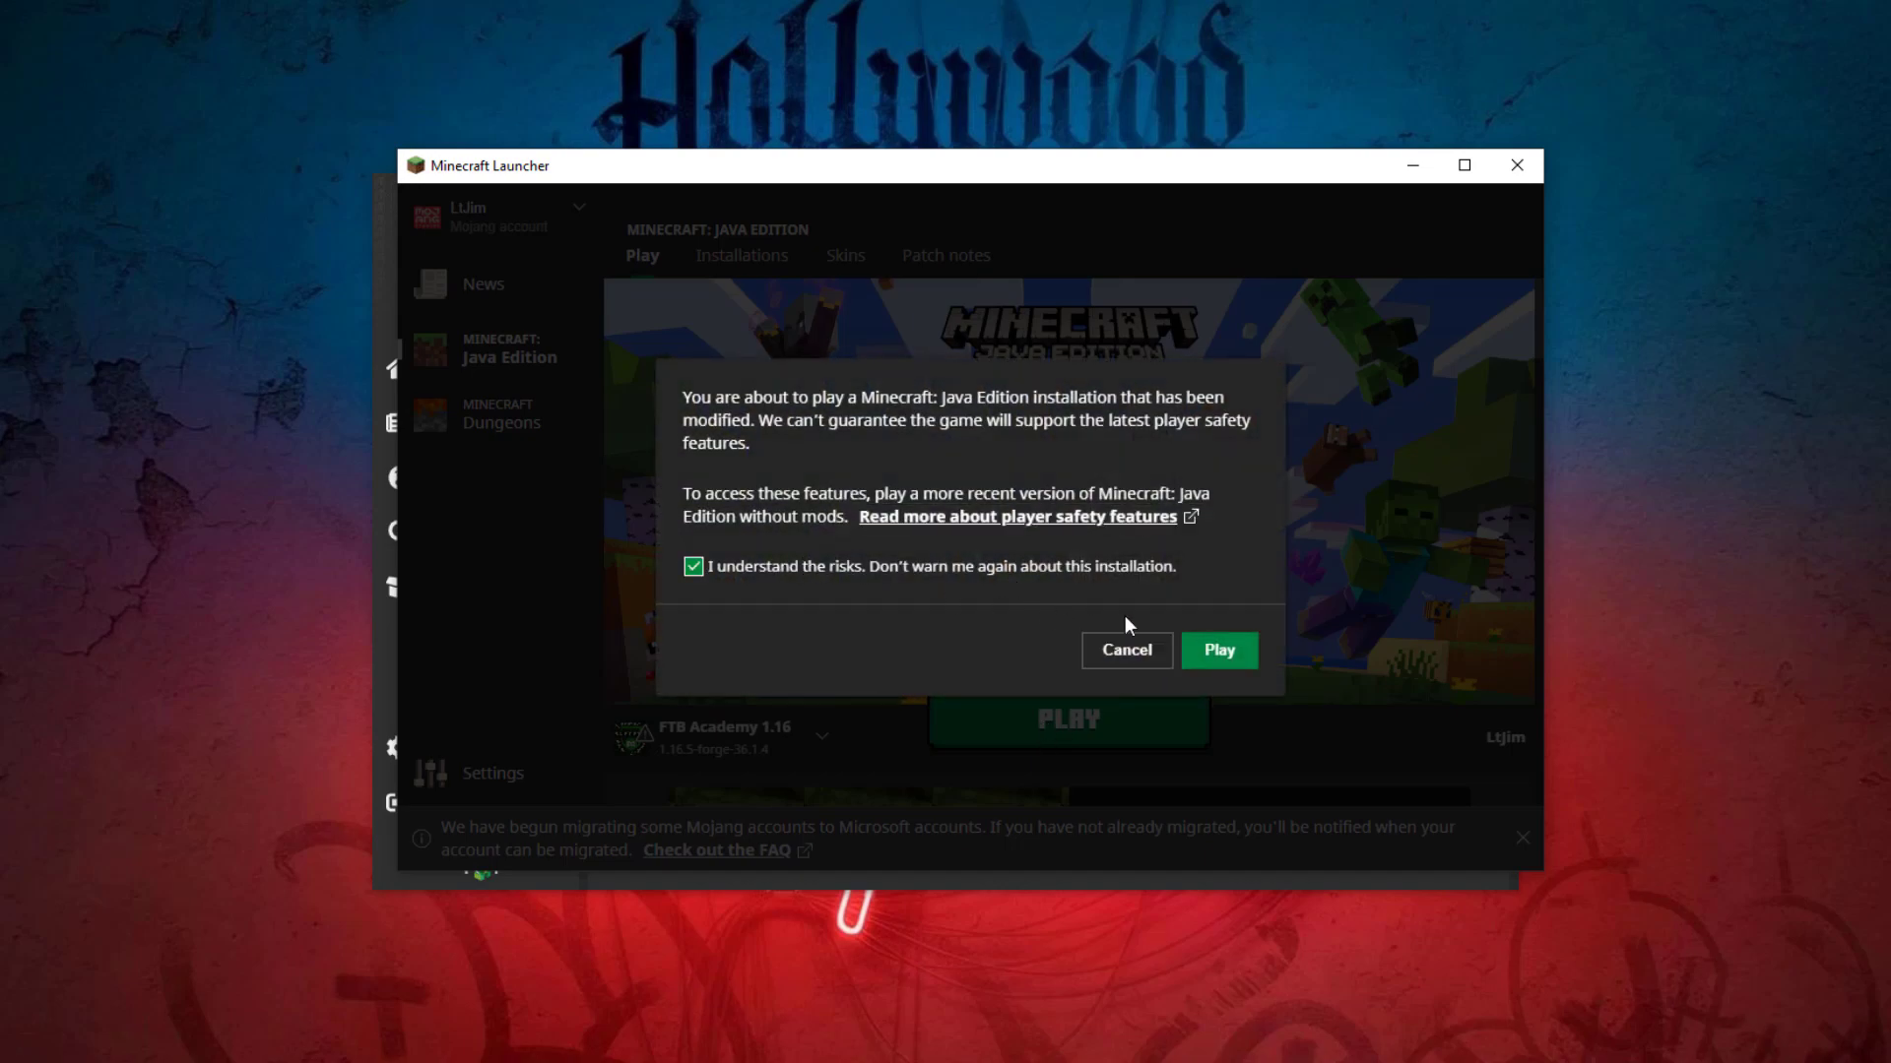
{"action": "left_click", "coordinate": [1218, 650]}
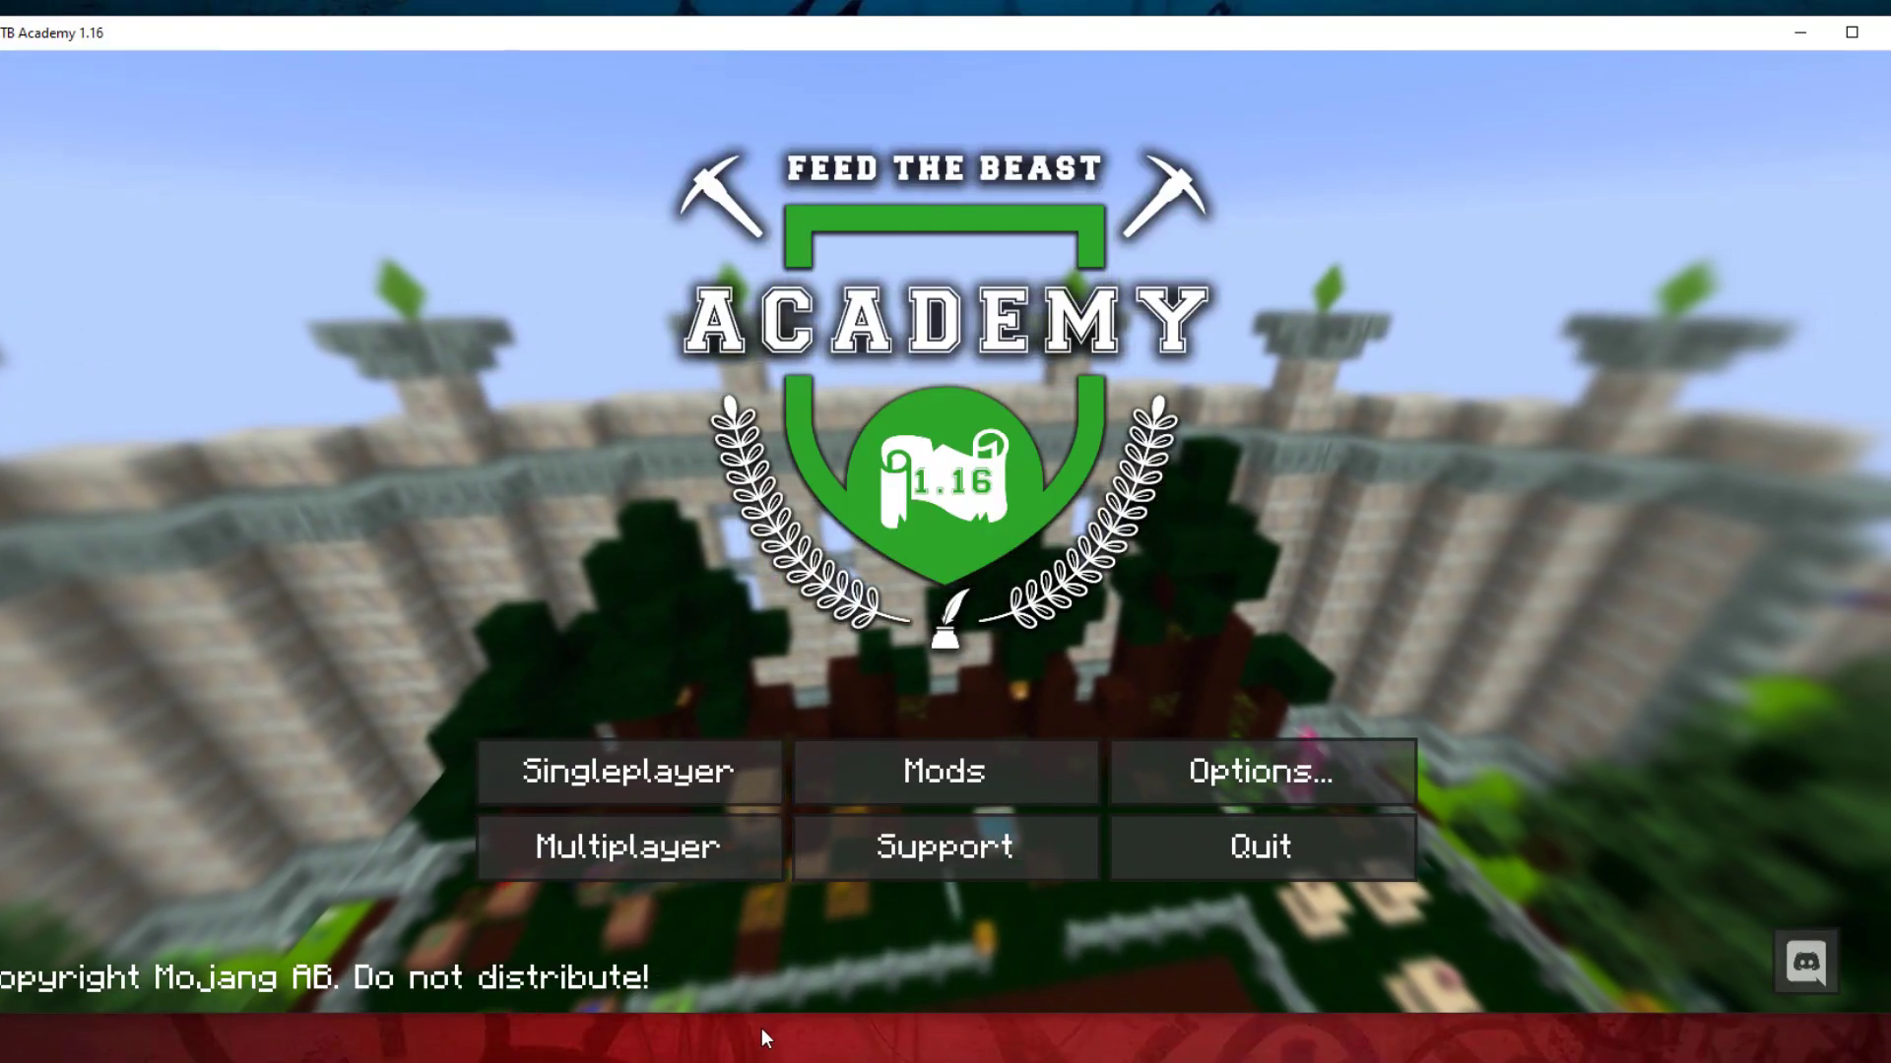
Switch the game to fullscreen and reach the multiplayer server list, dismissing the caution permanently.
{"action": "key", "text": "F11"}
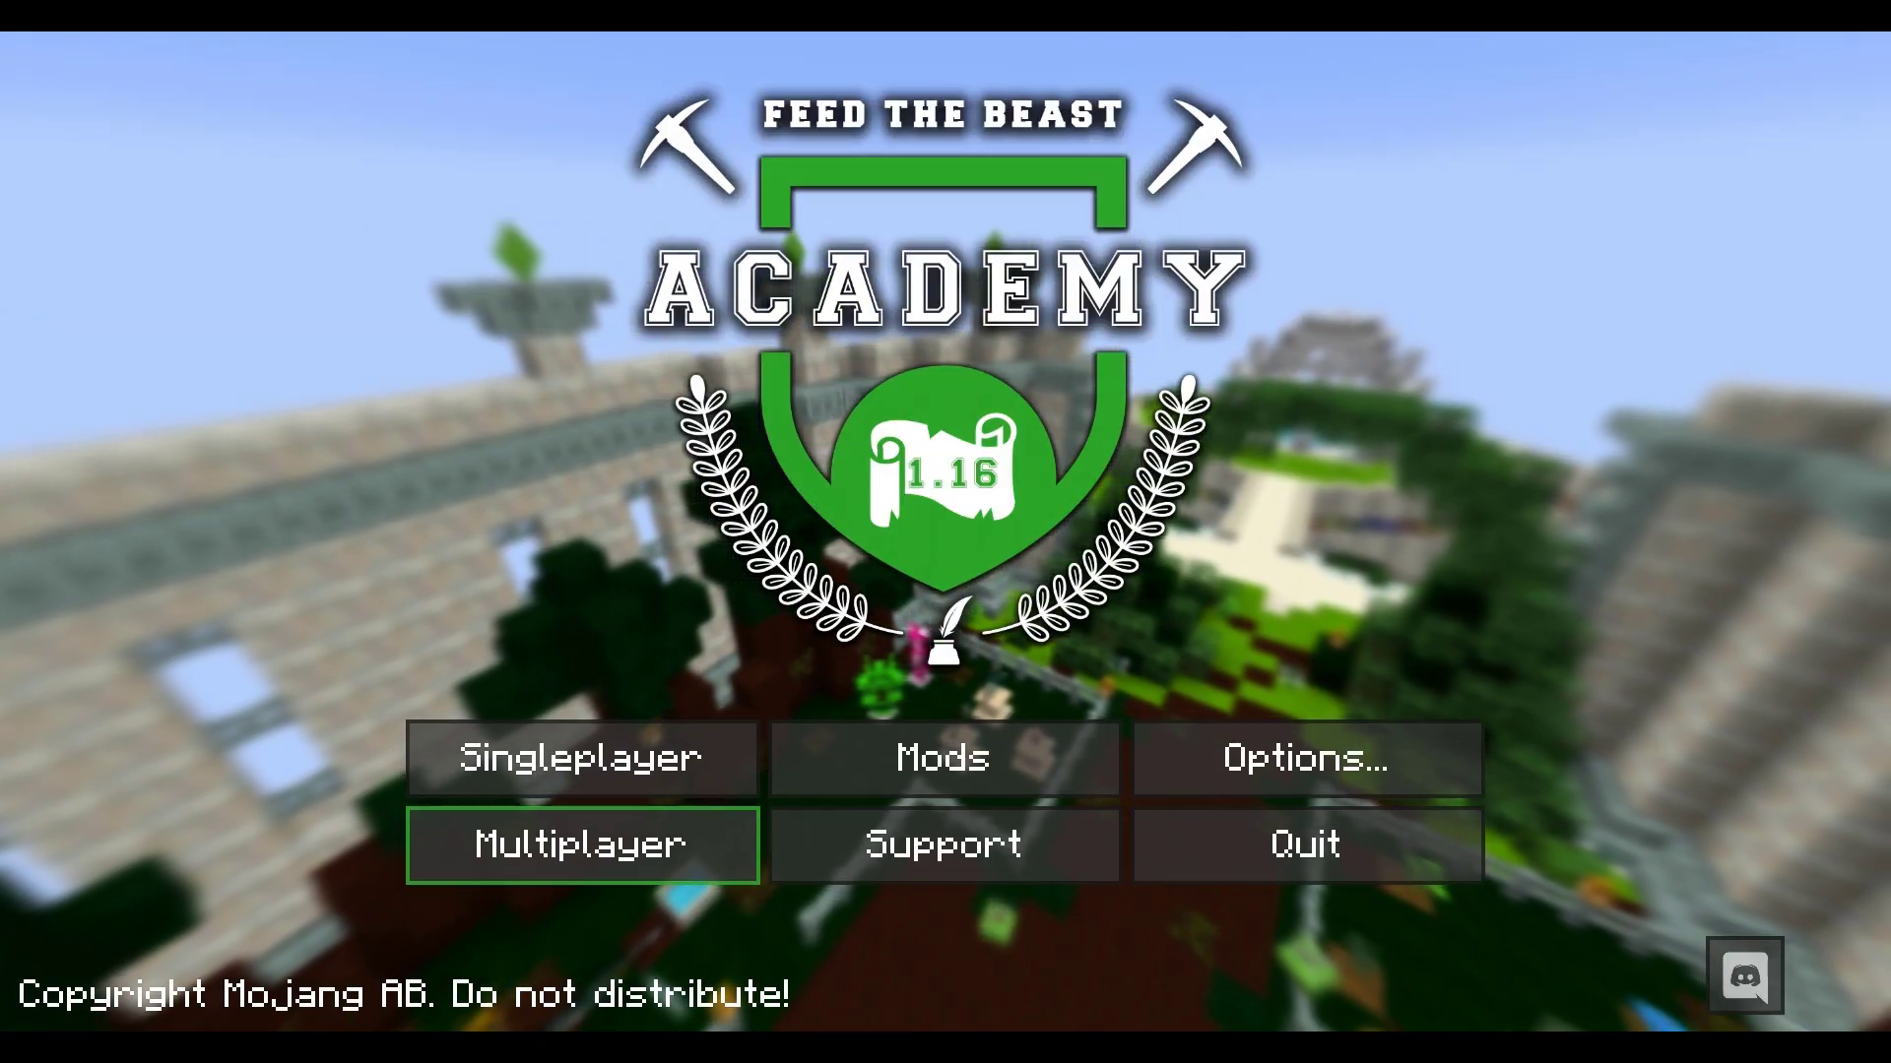
{"action": "left_click", "coordinate": [581, 844]}
{"action": "left_click", "coordinate": [690, 723]}
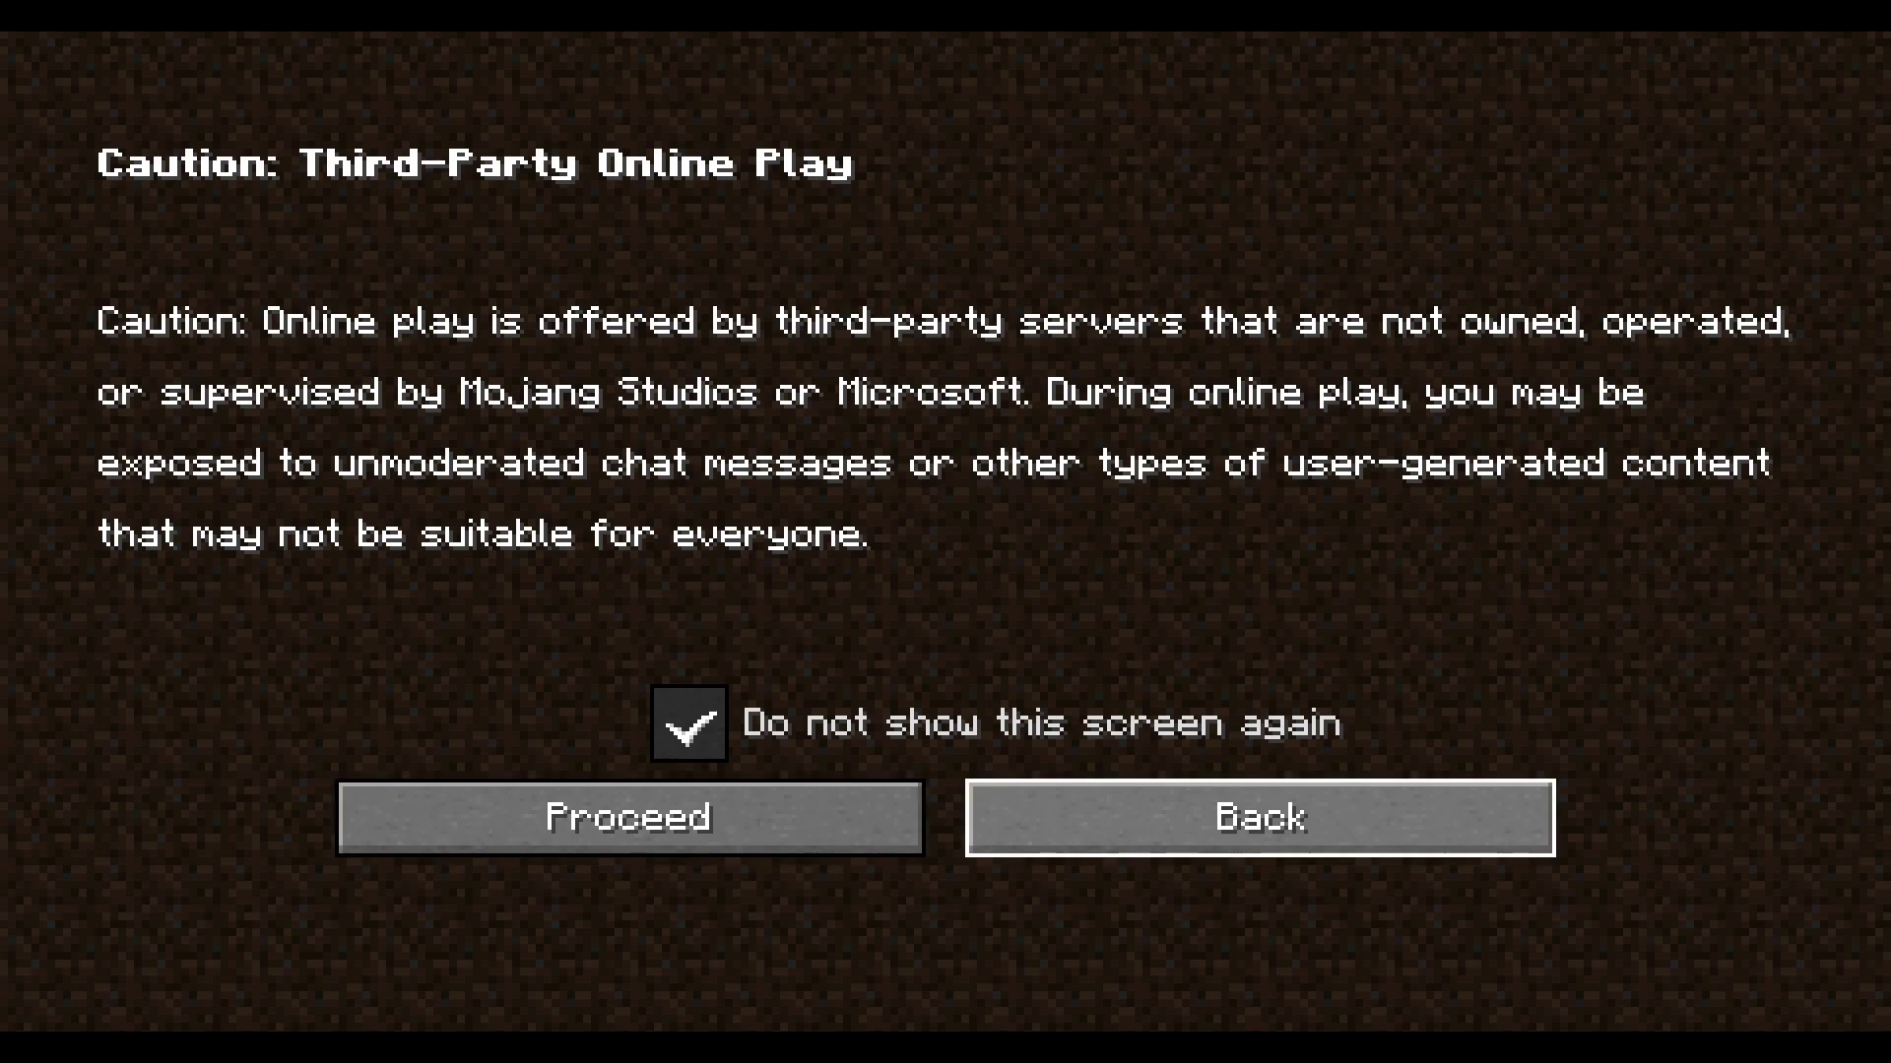
{"action": "left_click", "coordinate": [630, 818]}
Add 'Minecraft Server' at videotutorials.serverminer.com and join it.
{"action": "left_click", "coordinate": [1354, 869]}
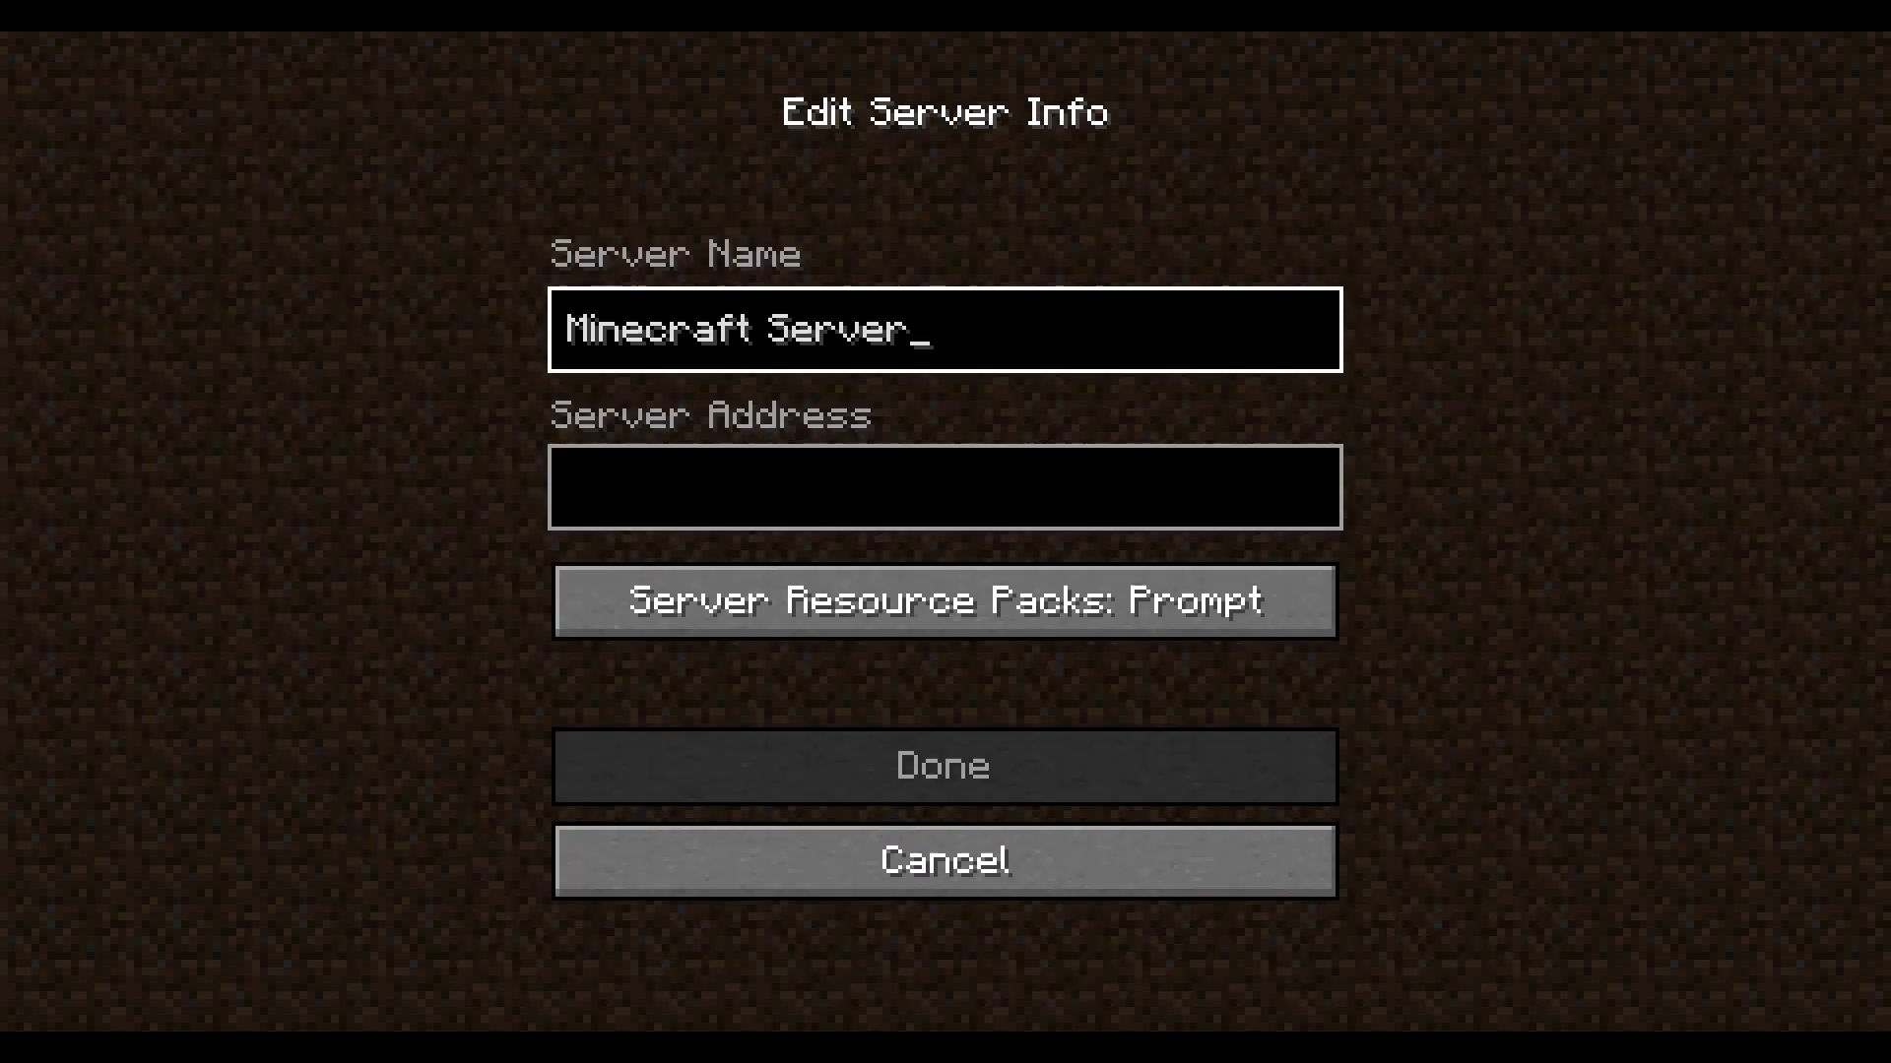
{"action": "left_click", "coordinate": [946, 487]}
{"action": "type", "text": "videotutorials.serverminer.com"}
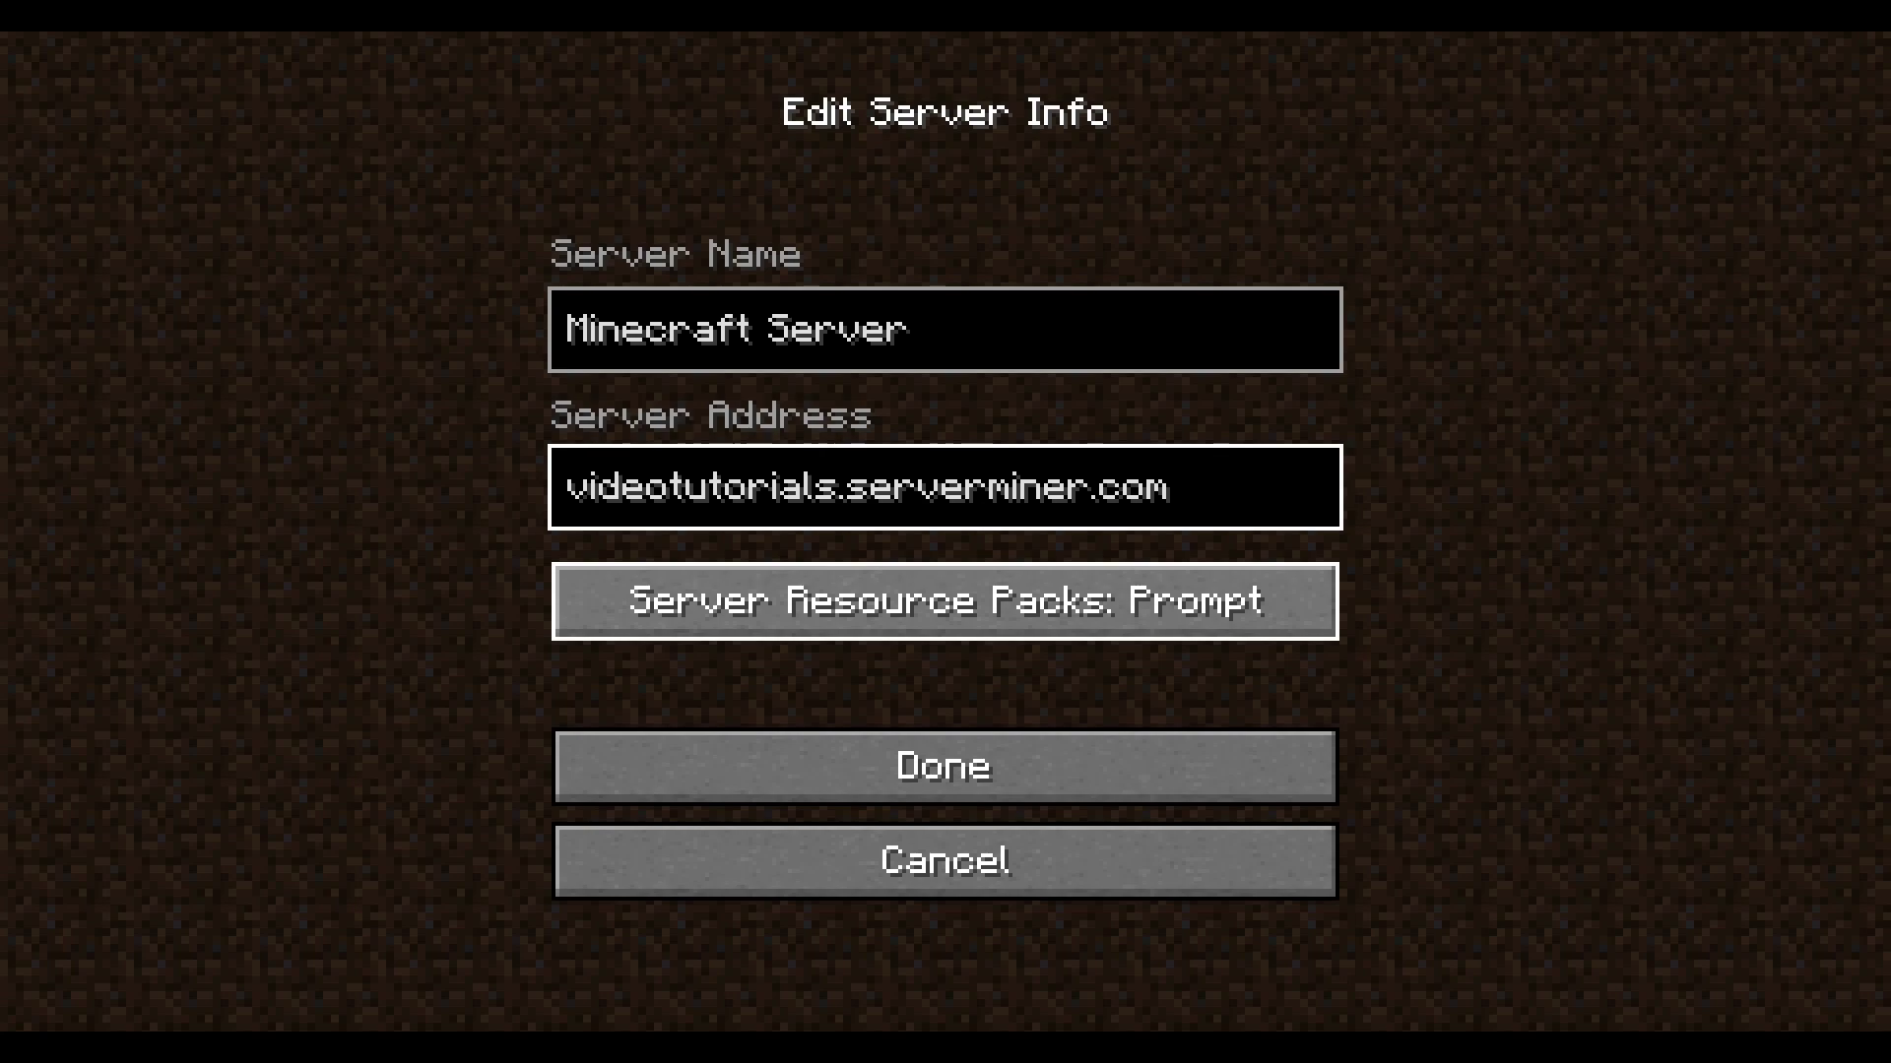
{"action": "left_click", "coordinate": [945, 766]}
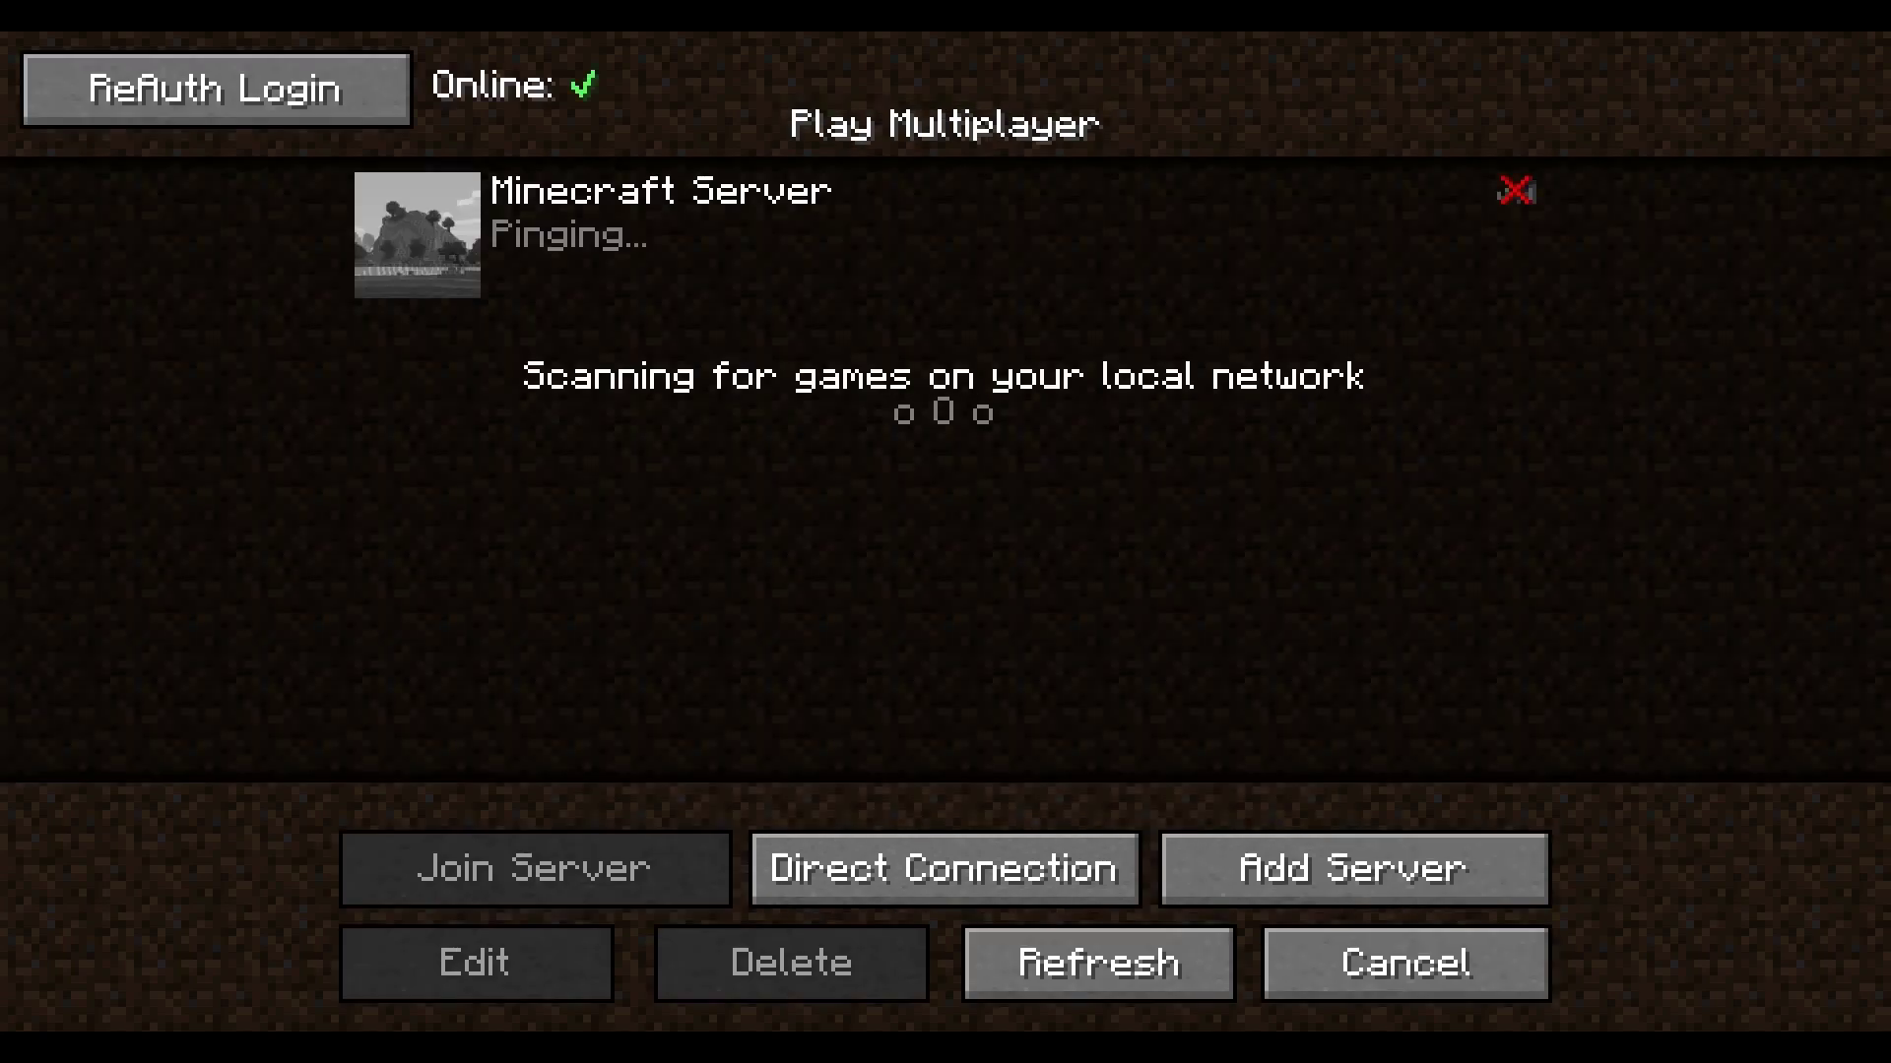
{"action": "left_click", "coordinate": [443, 236]}
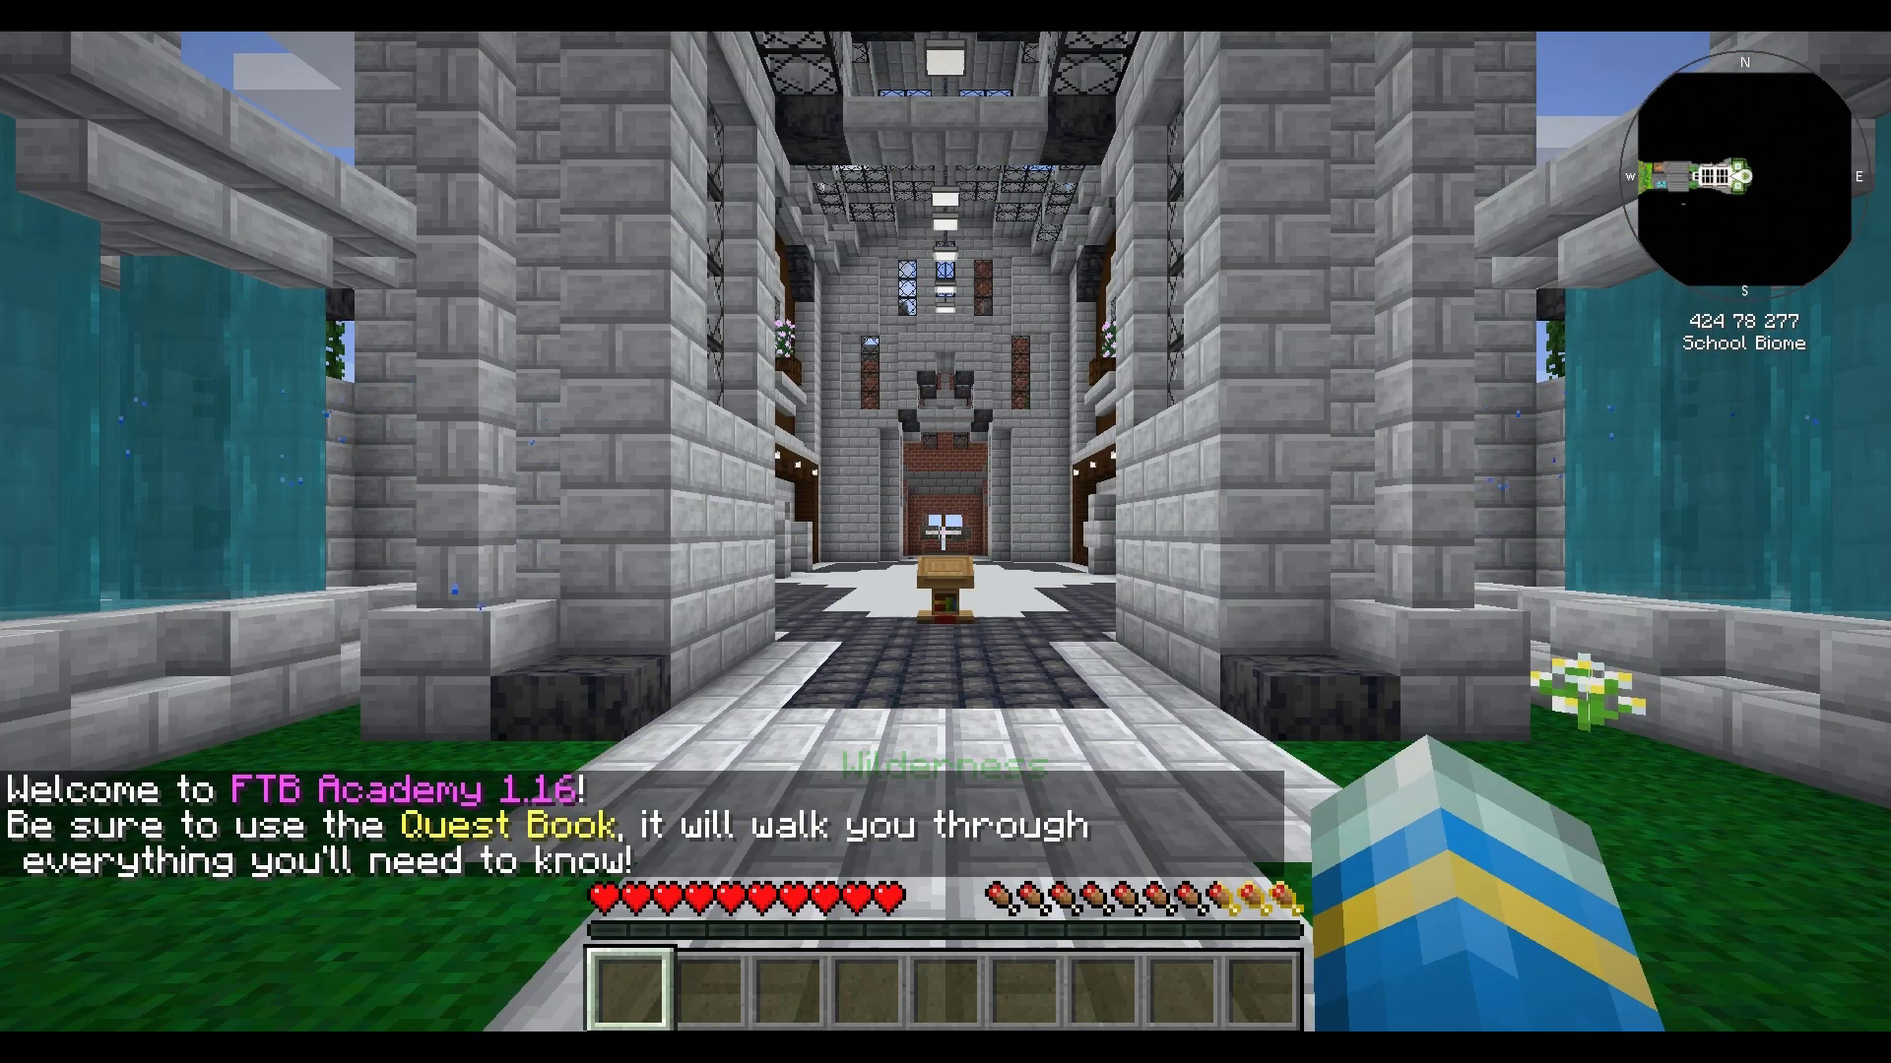
Check third-person view, then walk through the school hall and brick corridor past the garden portal.
{"action": "key", "text": "F5"}
{"action": "key", "text": "F5"}
{"action": "key", "text": "F5"}
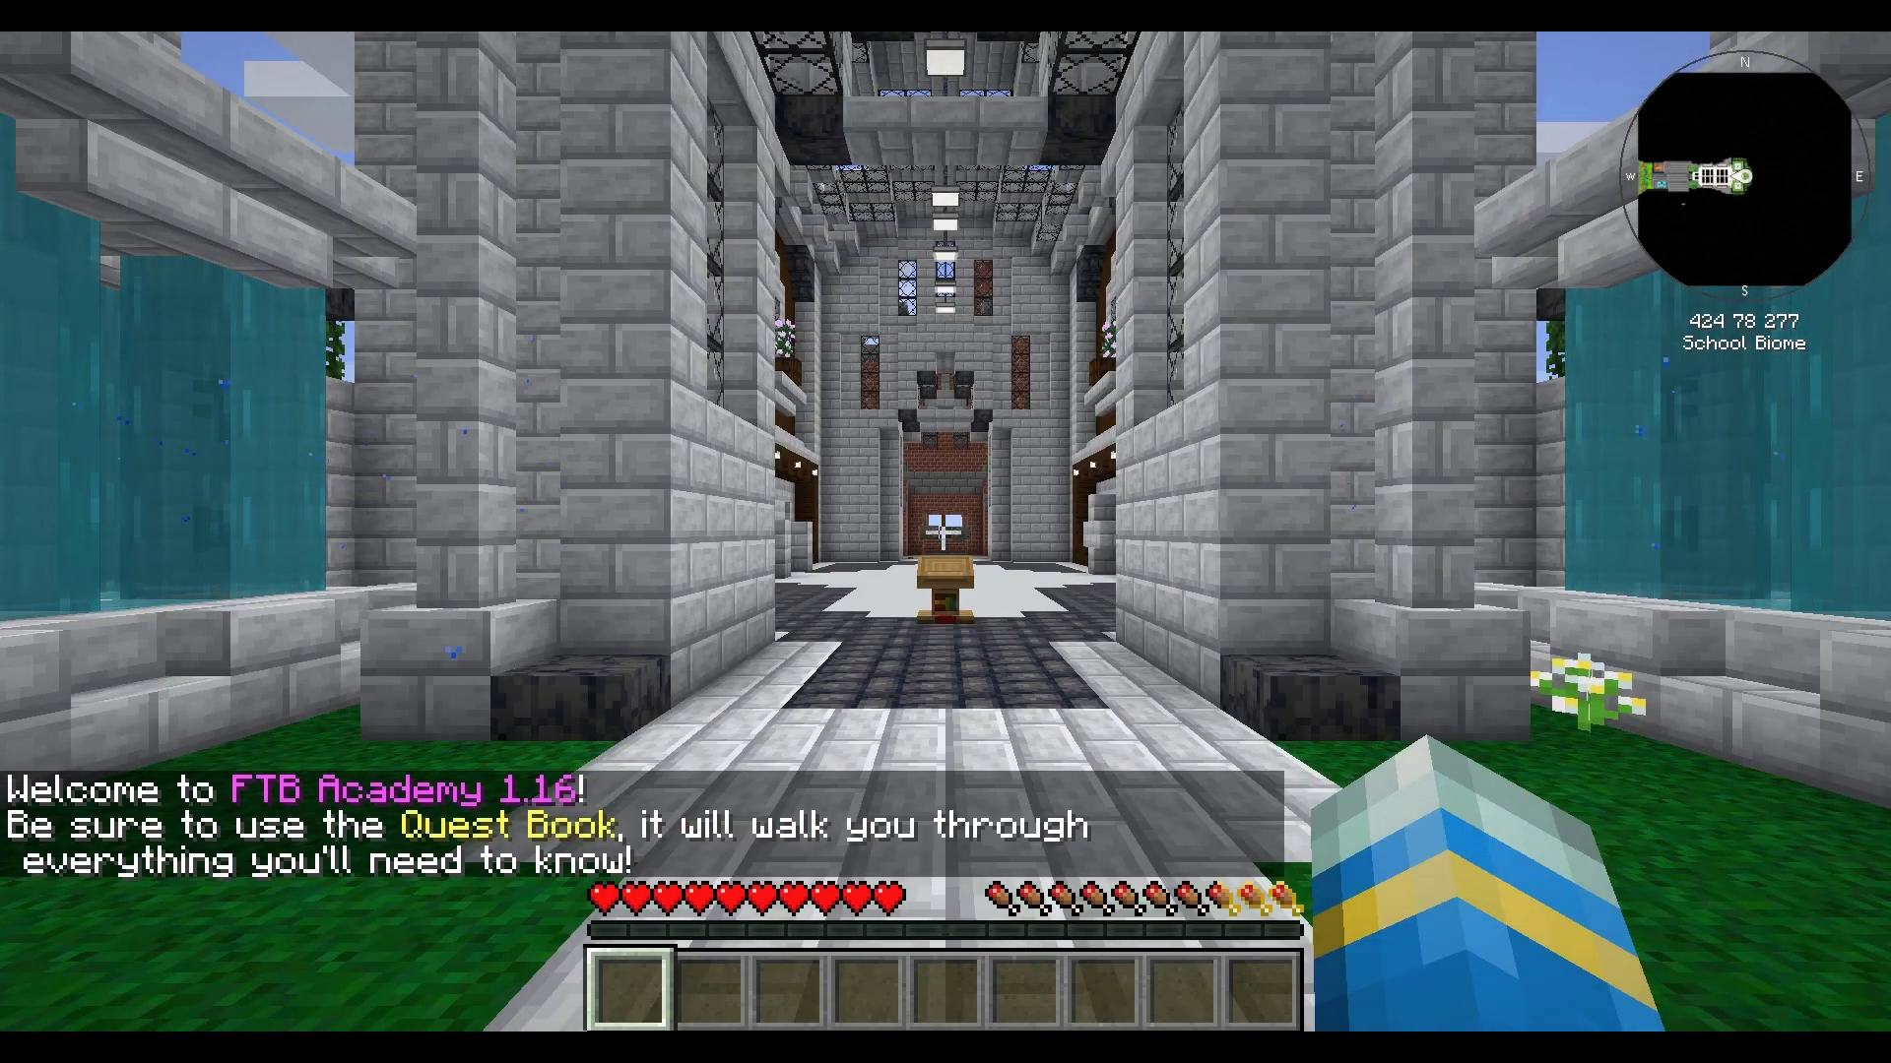
{"action": "key", "text": "w"}
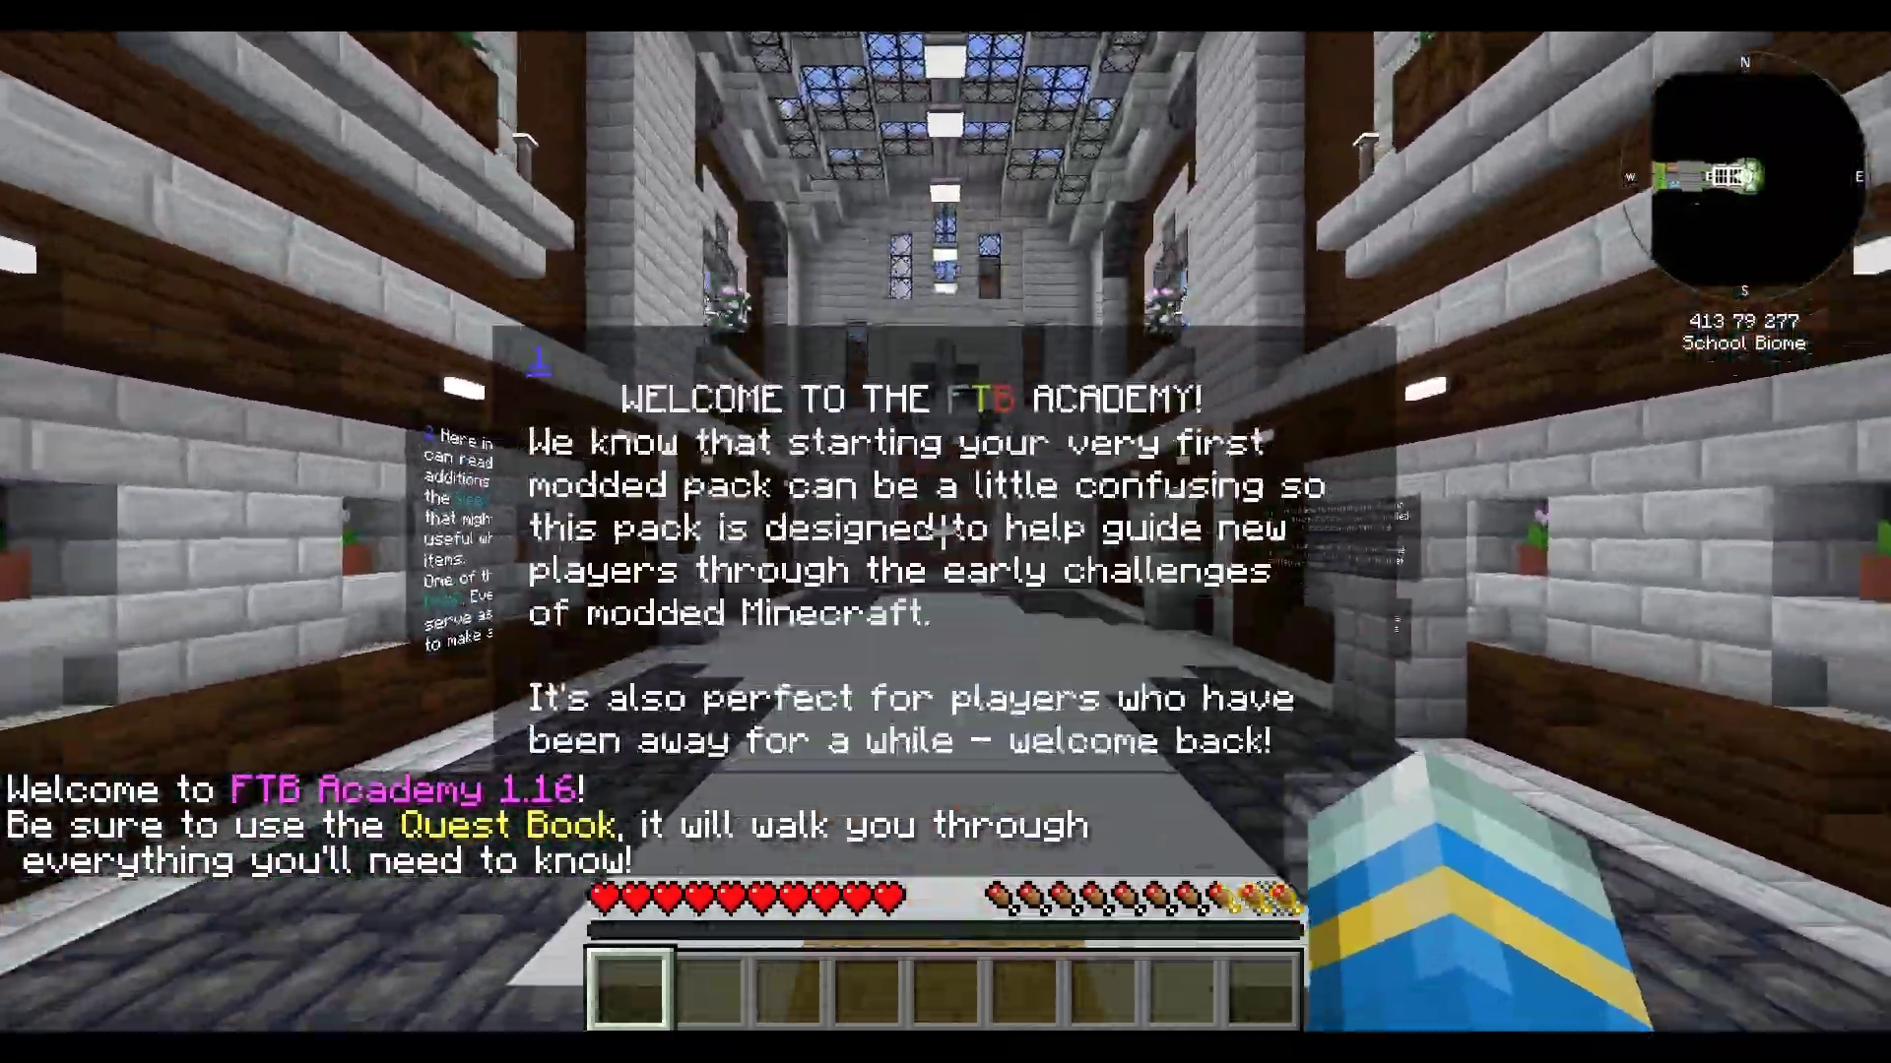
{"action": "key", "text": "w"}
{"action": "key", "text": "w"}
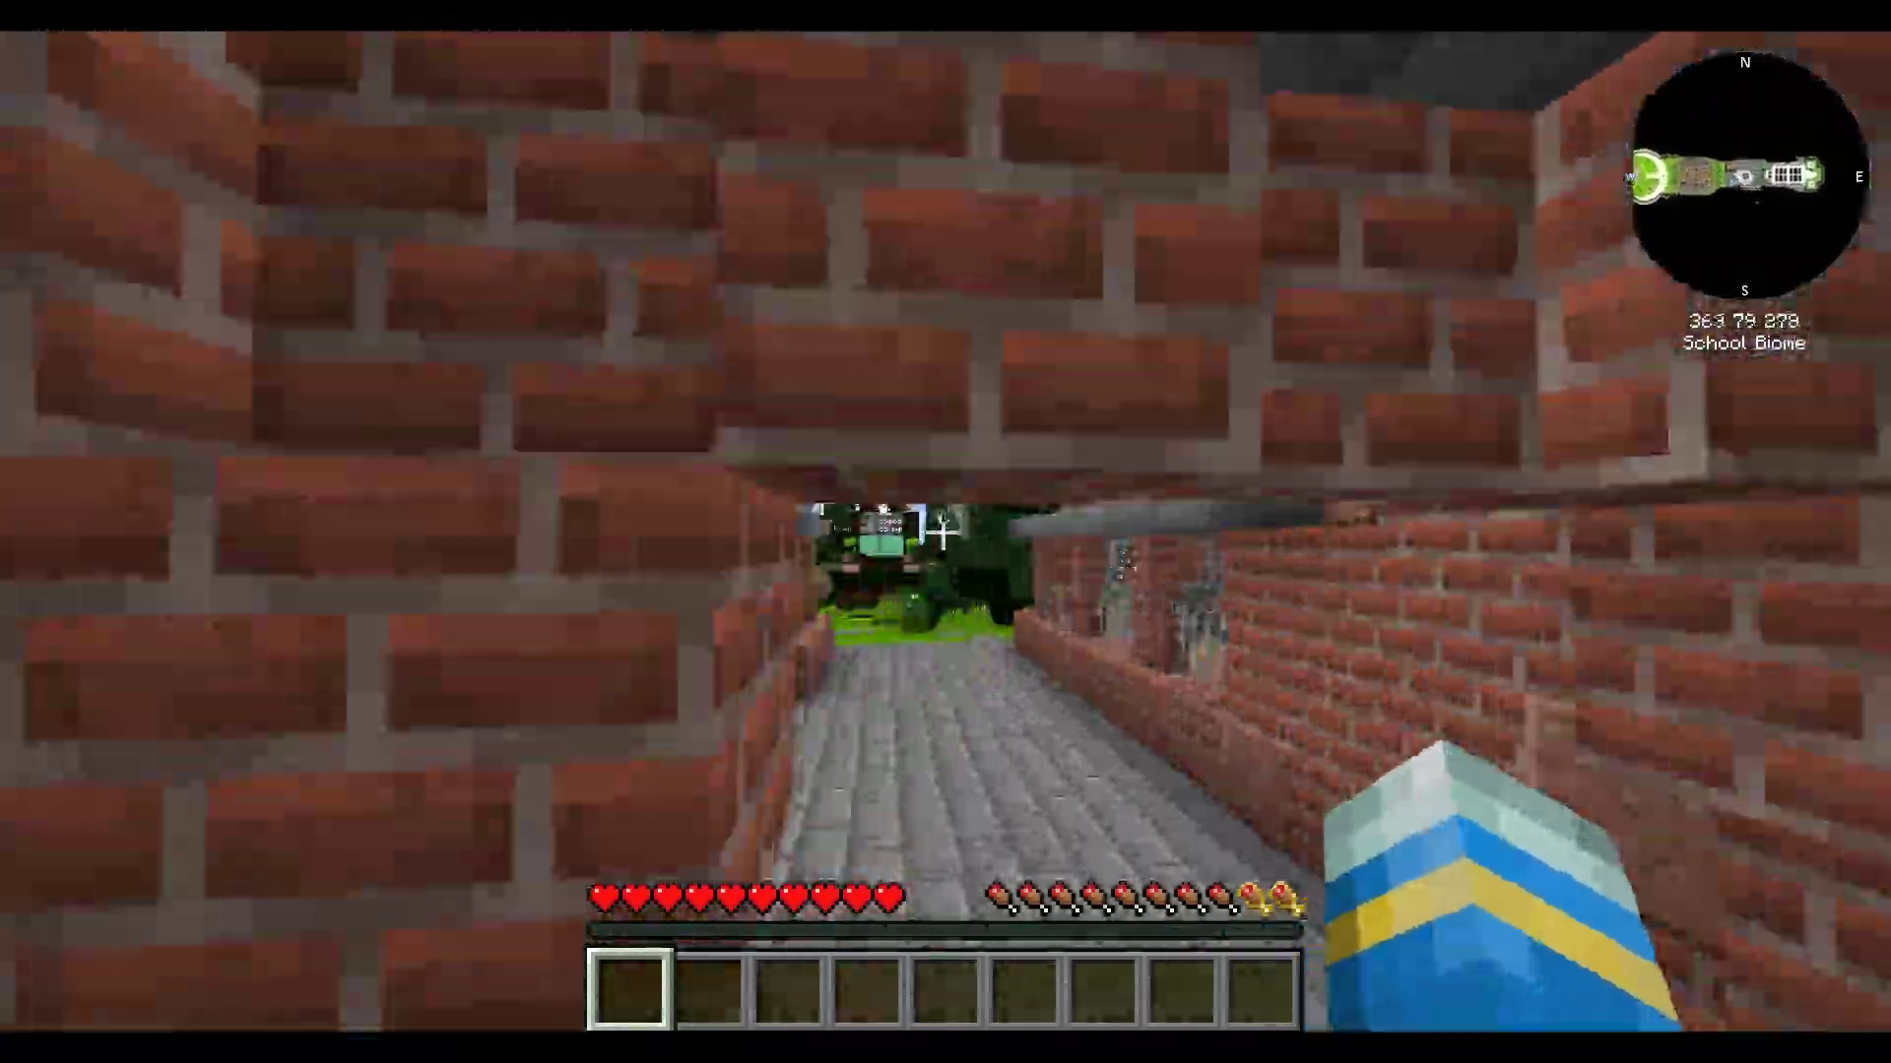
{"action": "key", "text": "w"}
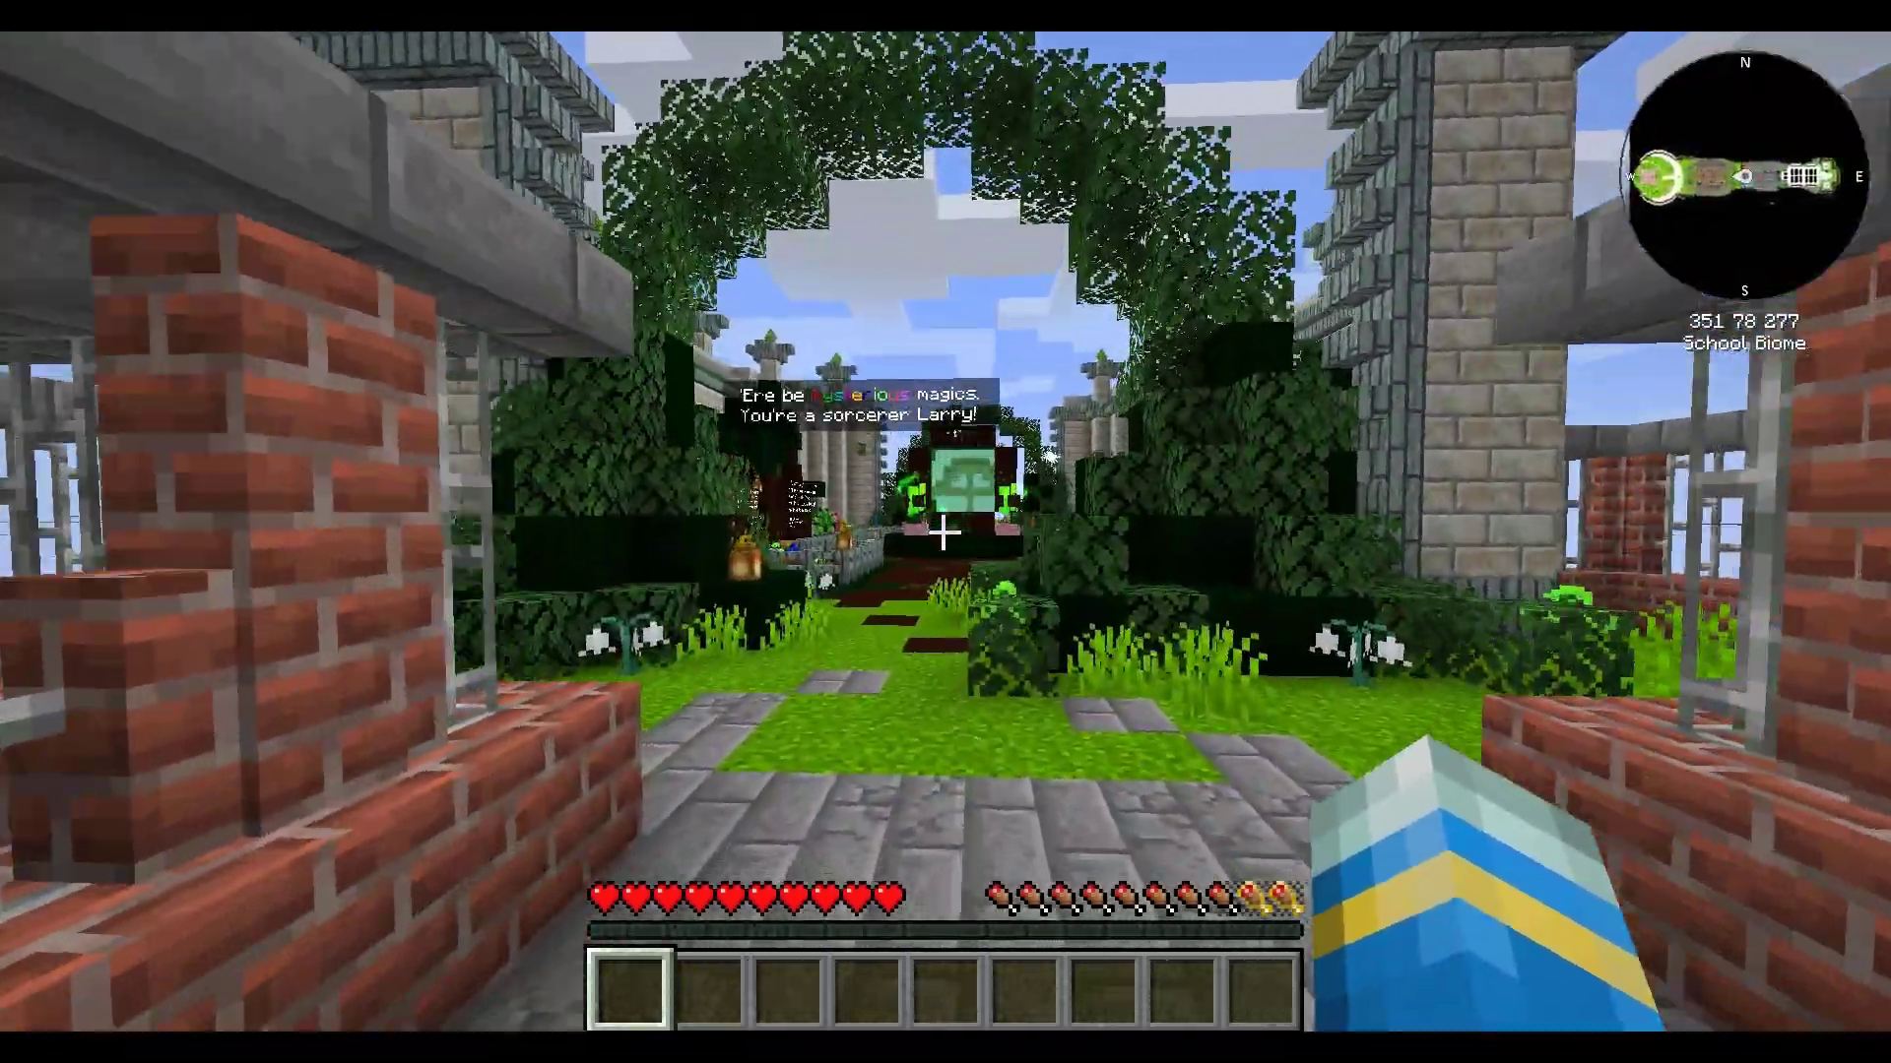
{"action": "key", "text": "w"}
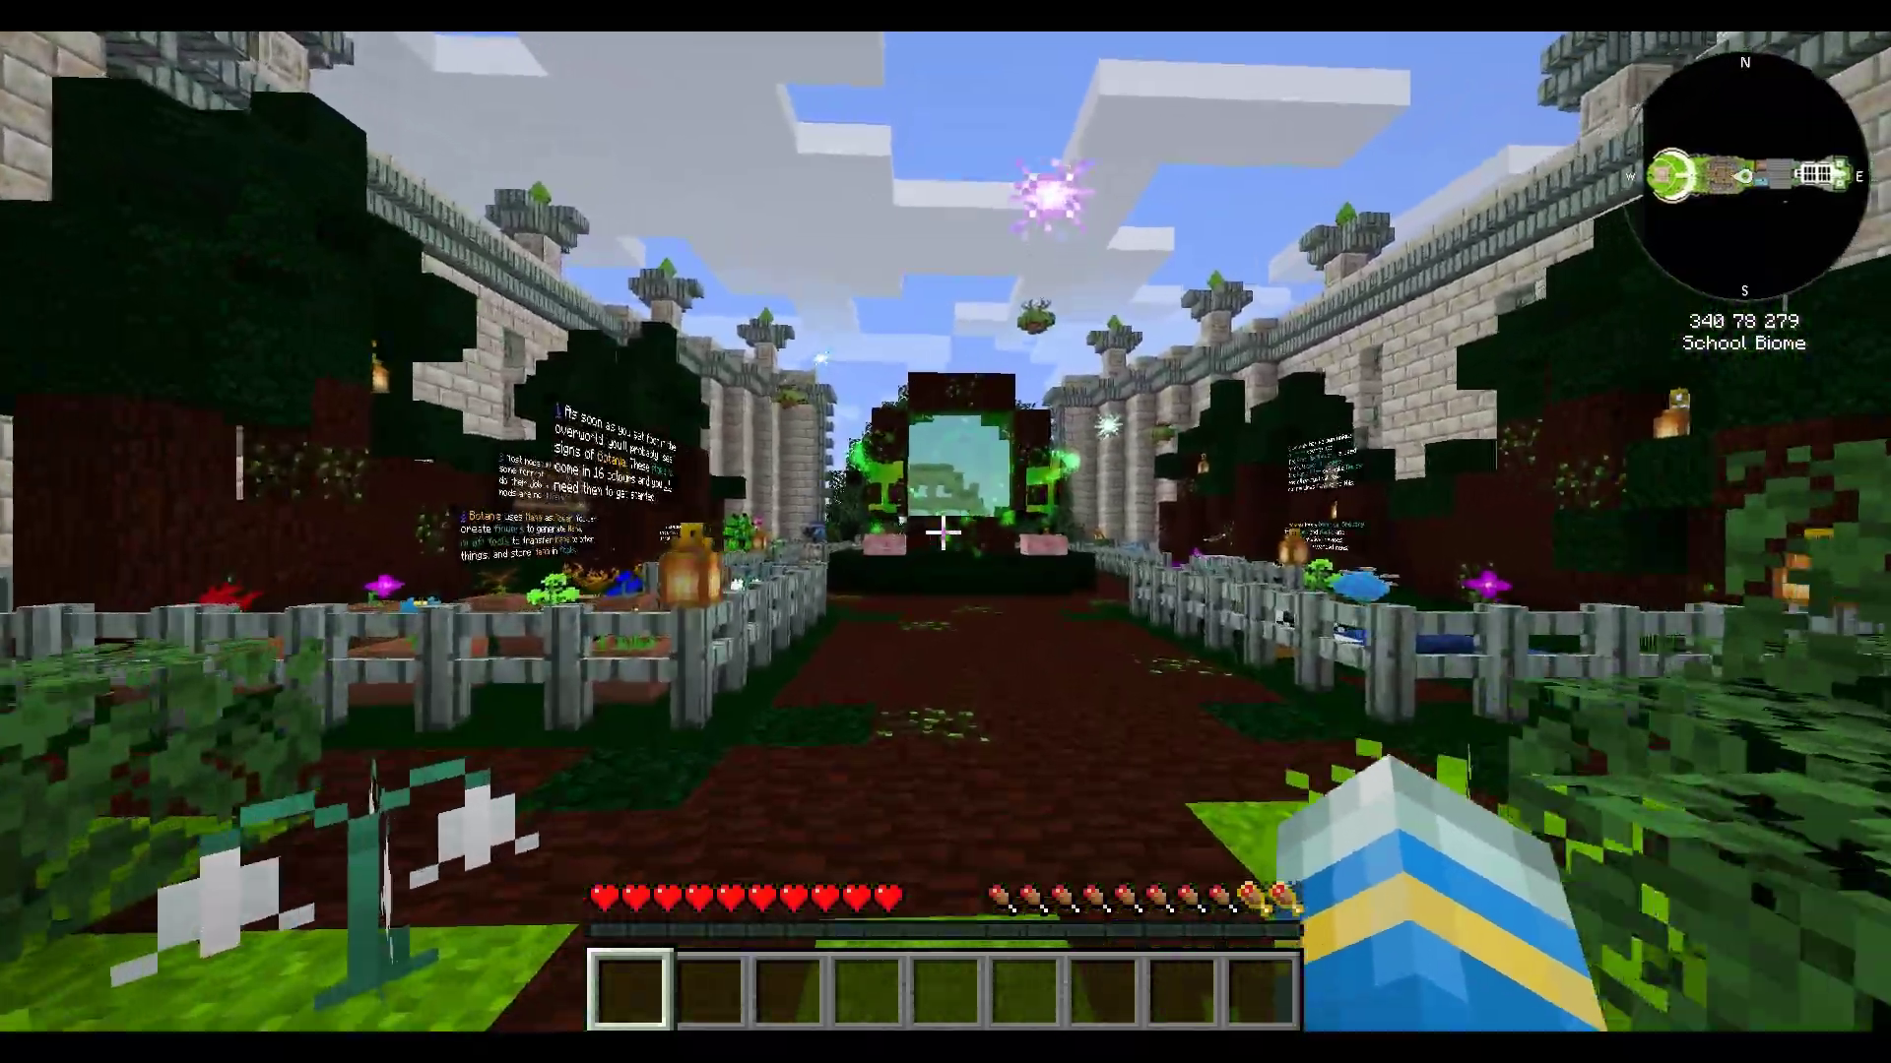
{"action": "key", "text": "w"}
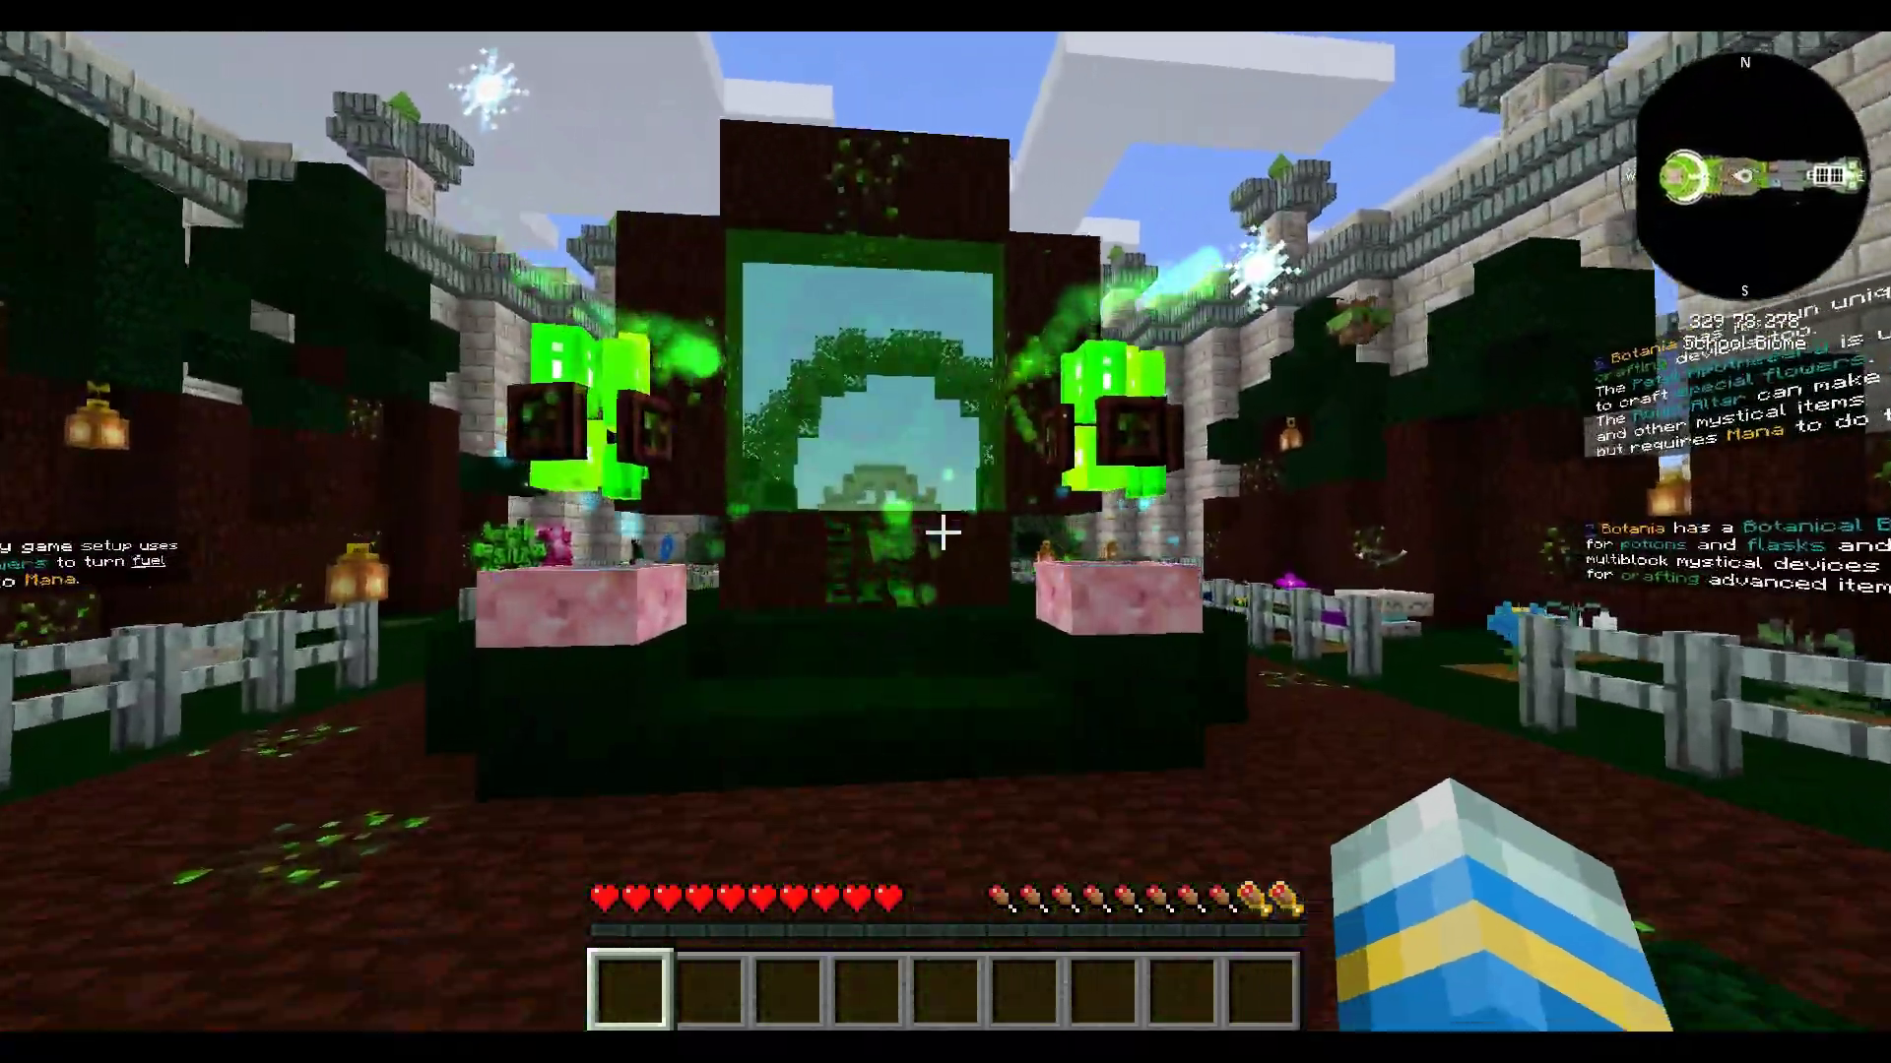
{"action": "key", "text": "w"}
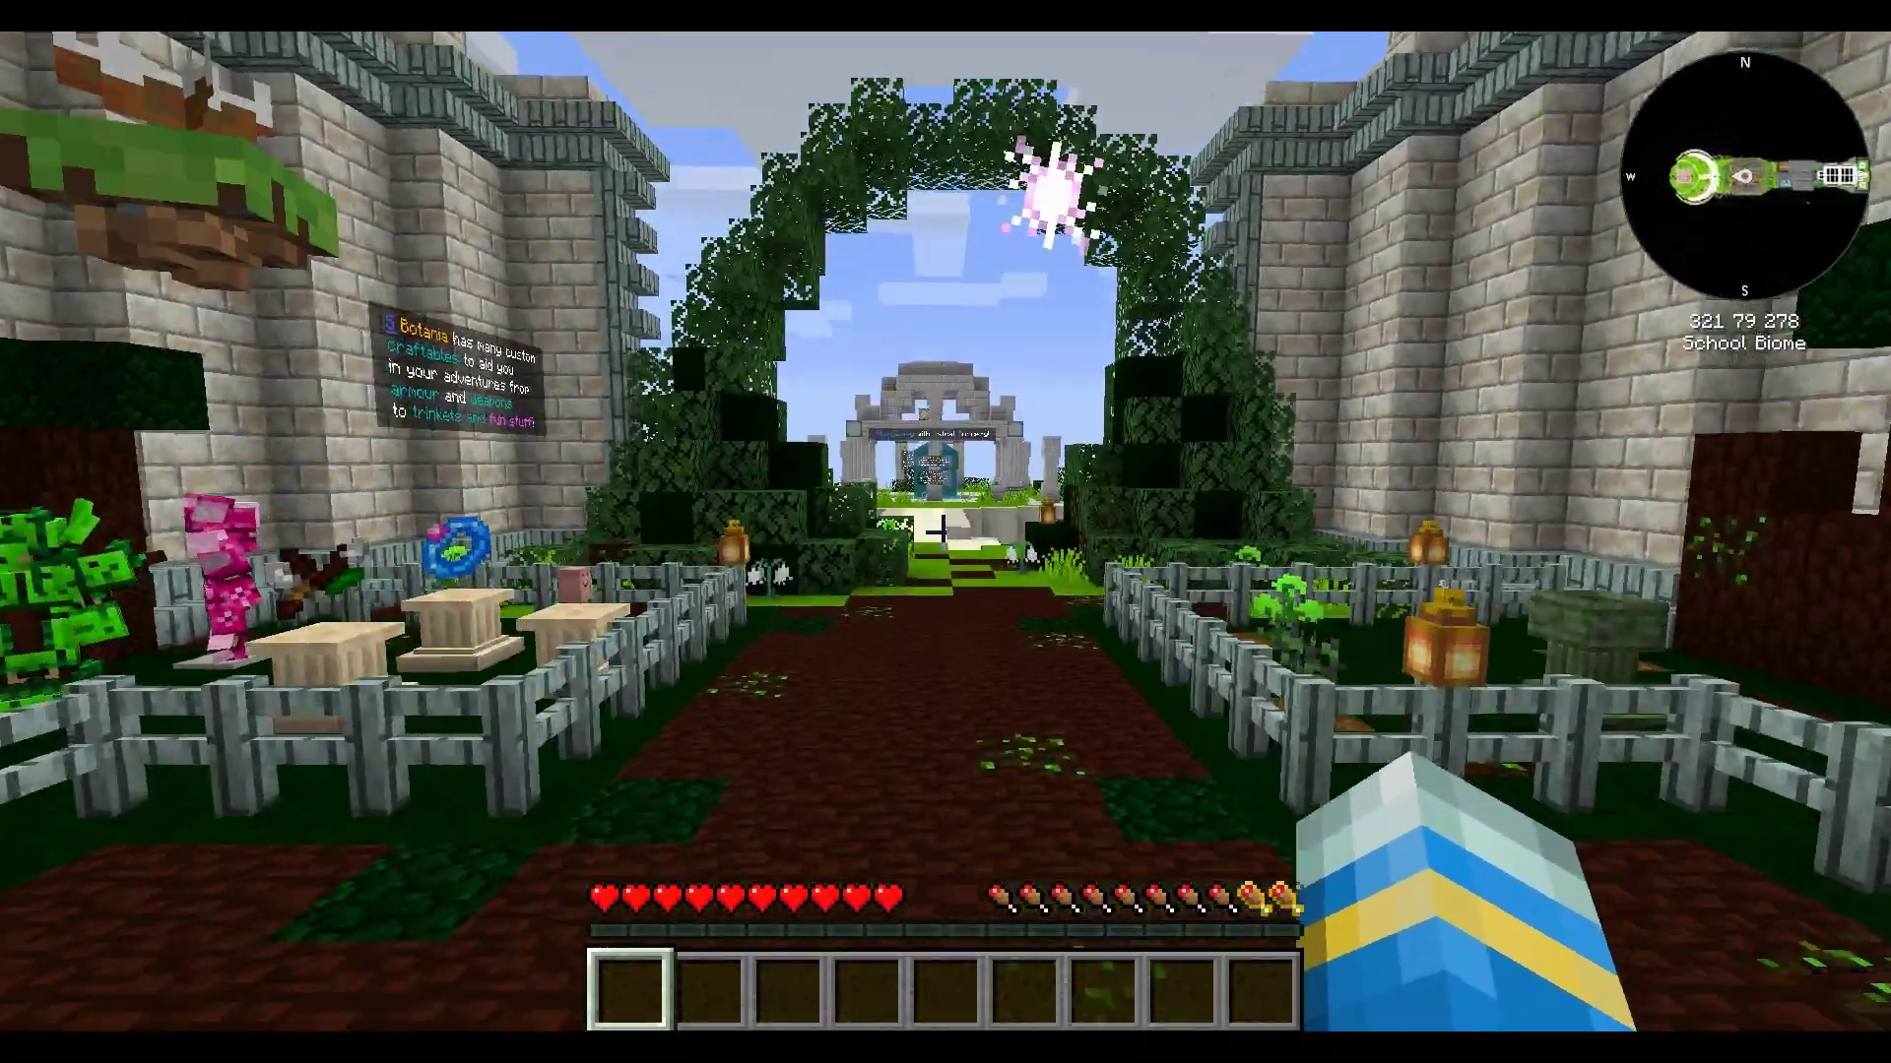
{"action": "key", "text": "w"}
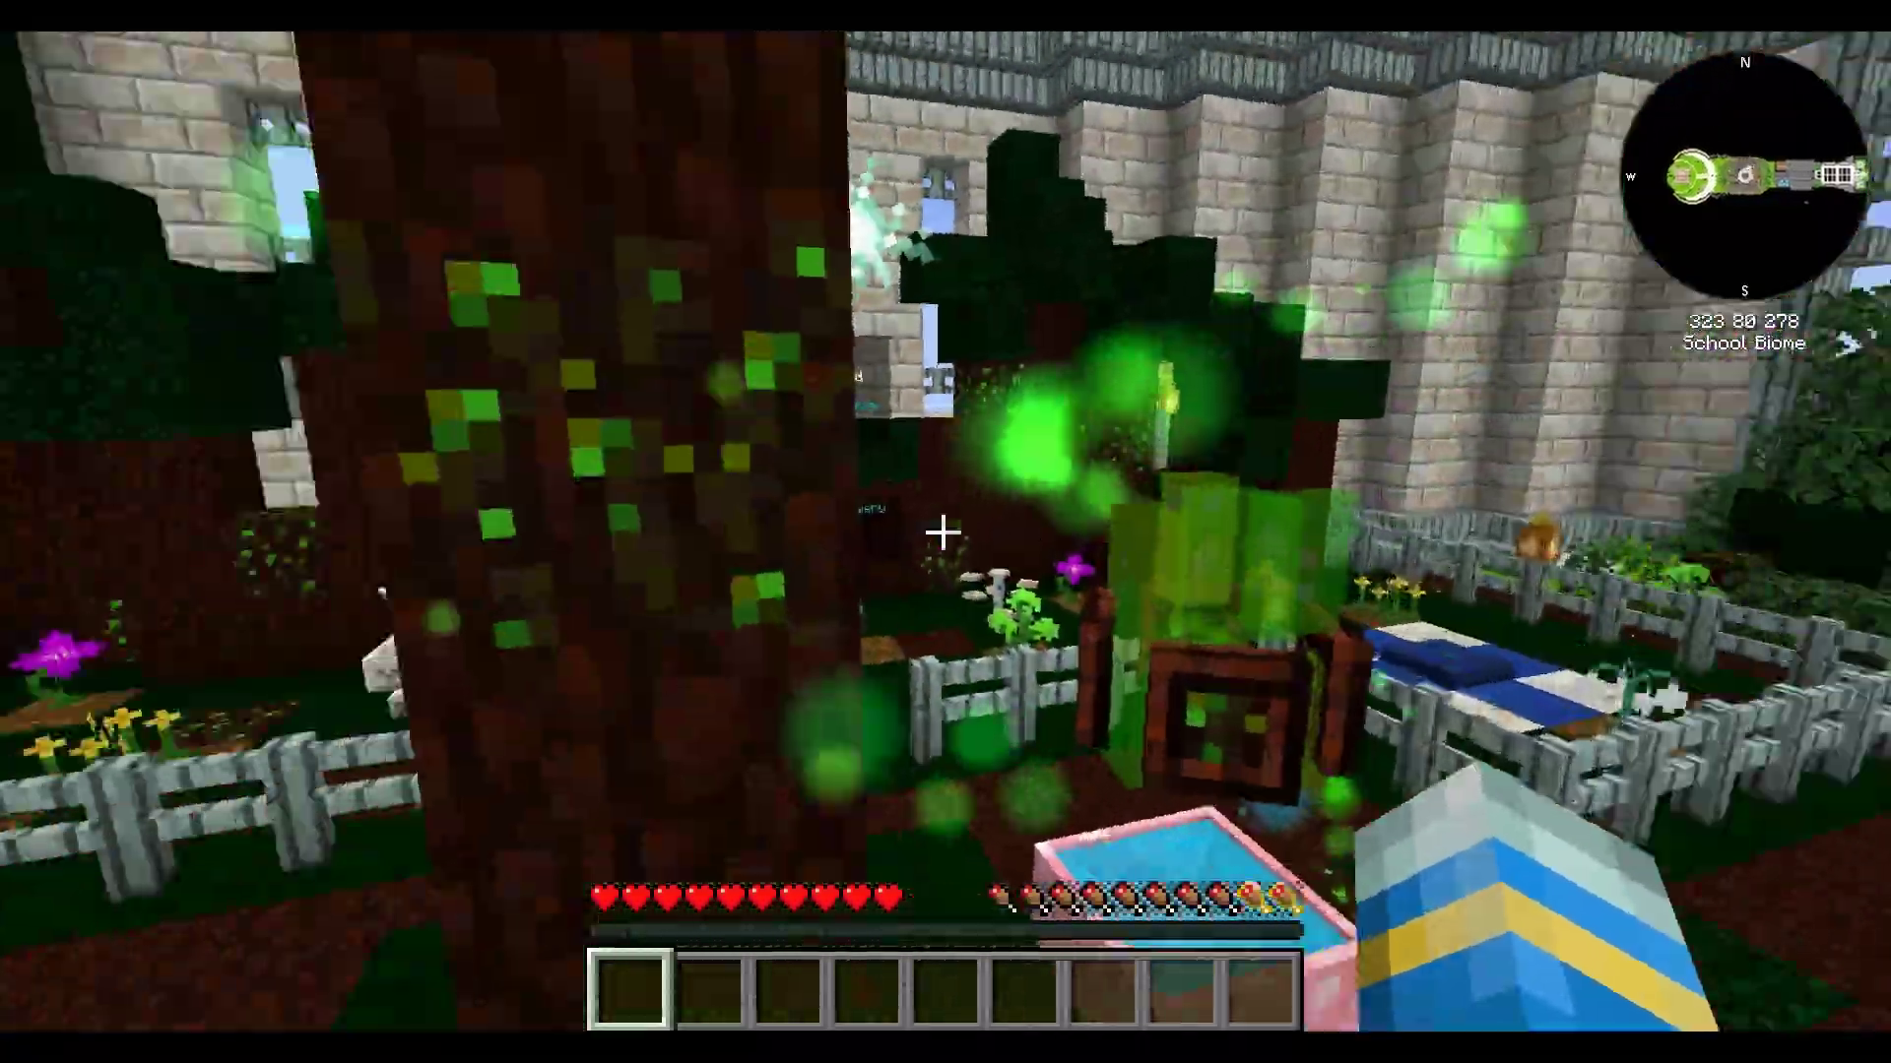
{"action": "key", "text": "w"}
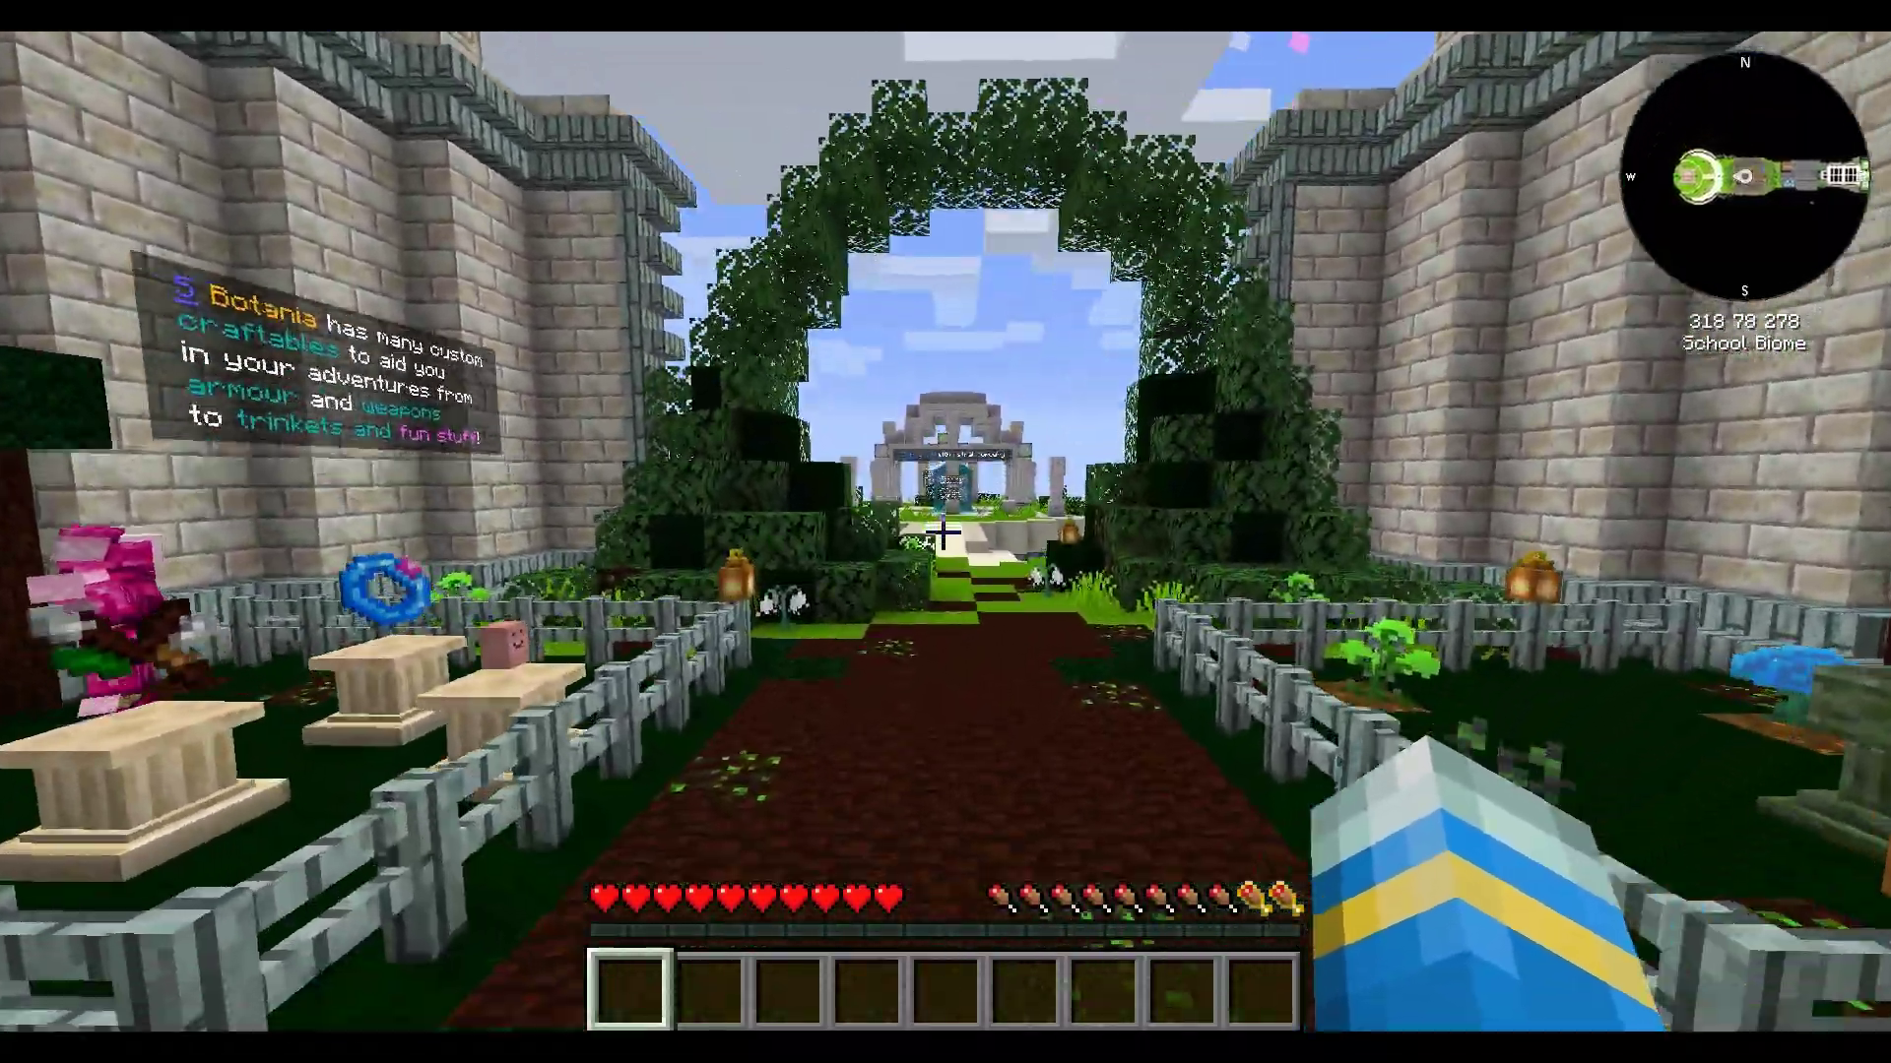
{"action": "key", "text": "w"}
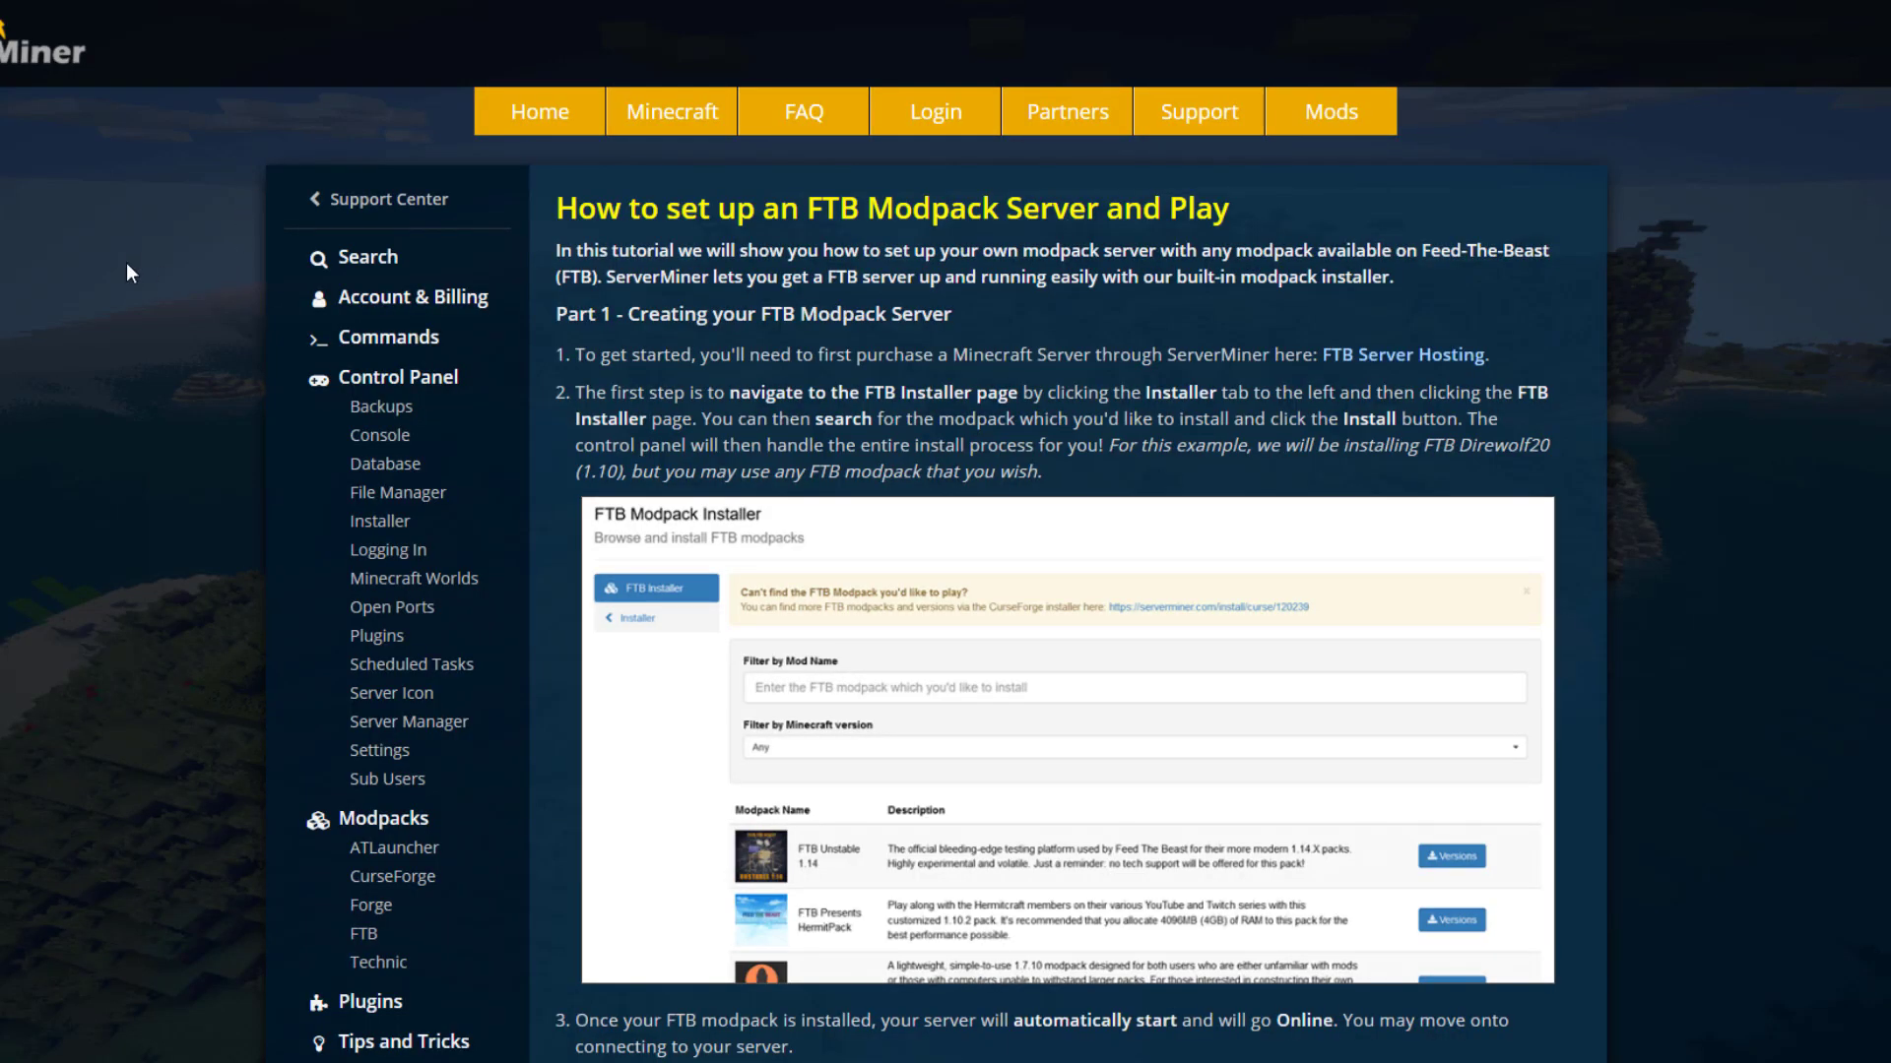
Scroll through the FTB modpack server setup tutorial down to step 10.
{"action": "scroll", "coordinate": [126, 262], "scroll_direction": "down", "scroll_amount": 20}
{"action": "scroll", "coordinate": [189, 581], "scroll_direction": "down", "scroll_amount": 5}
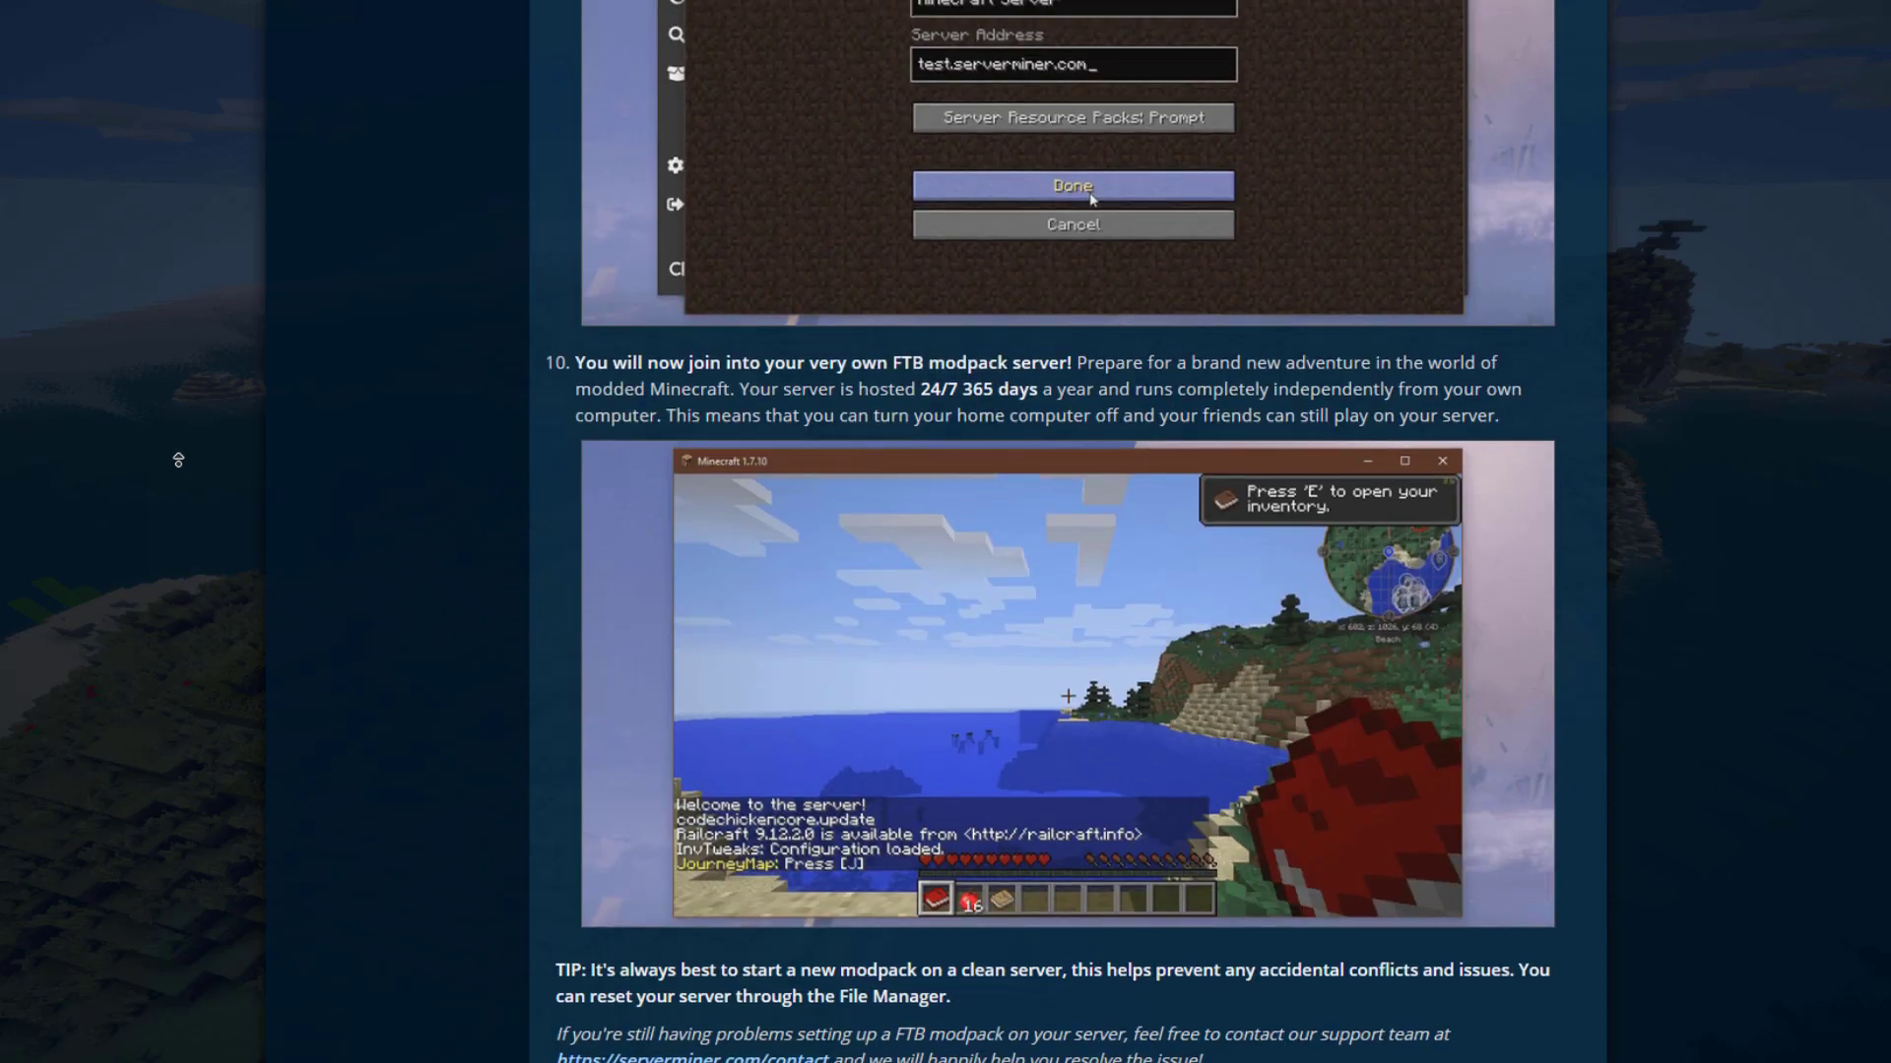
{"action": "scroll", "coordinate": [189, 581], "scroll_direction": "up", "scroll_amount": 10}
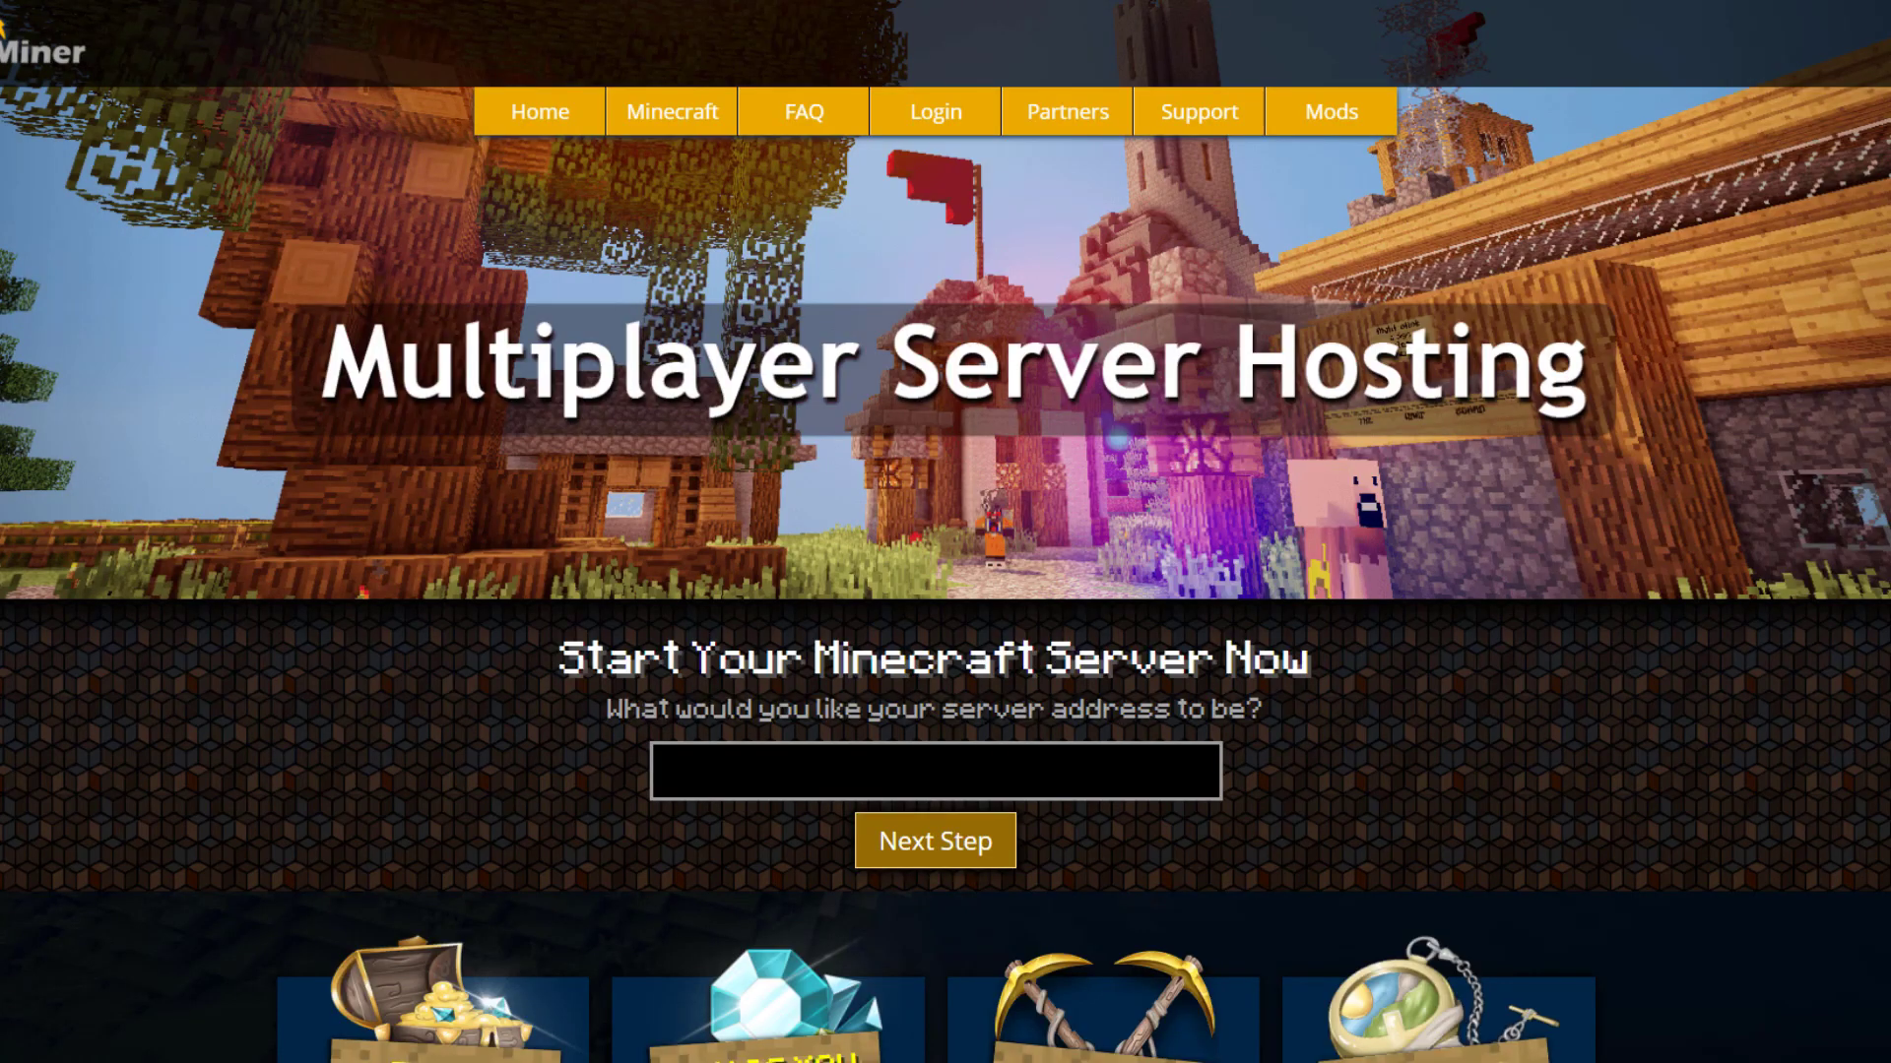